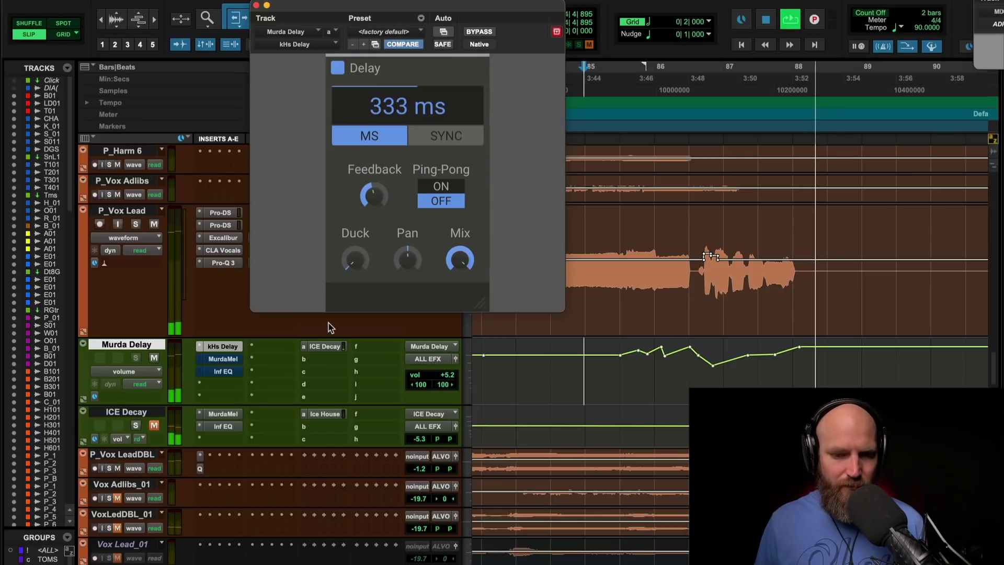
- Inspect the Murda Melodies insert on the Murda Delay track, audition it briefly, and close its window
key(space)
click(240, 366)
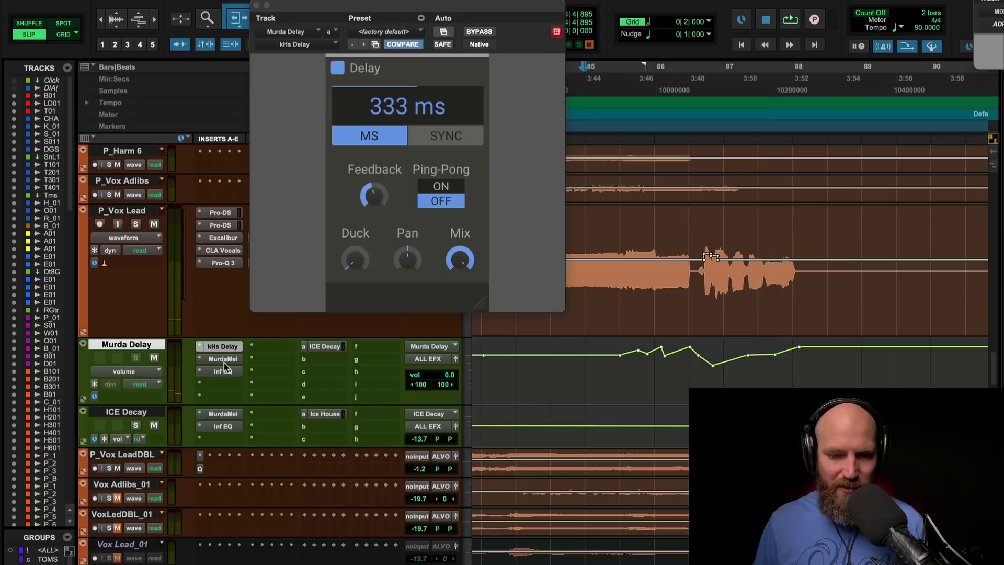
click(224, 359)
drag(463, 21, 467, 2)
key(space)
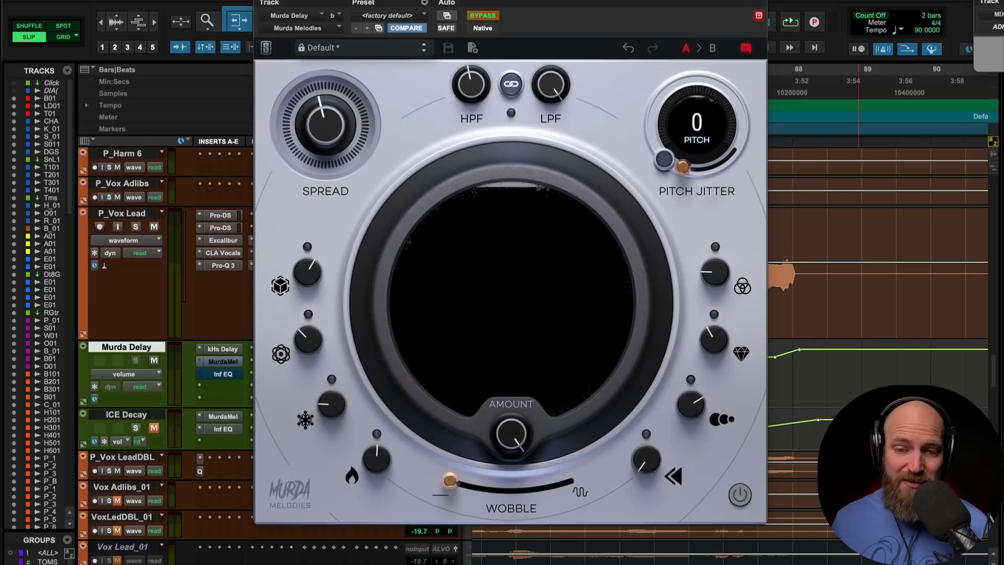
key(space)
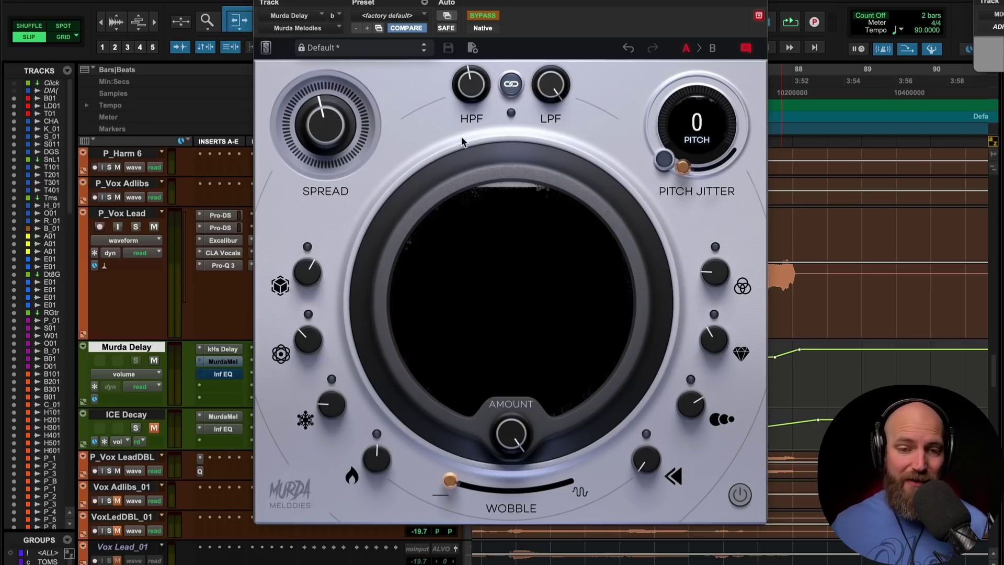
click(261, 0)
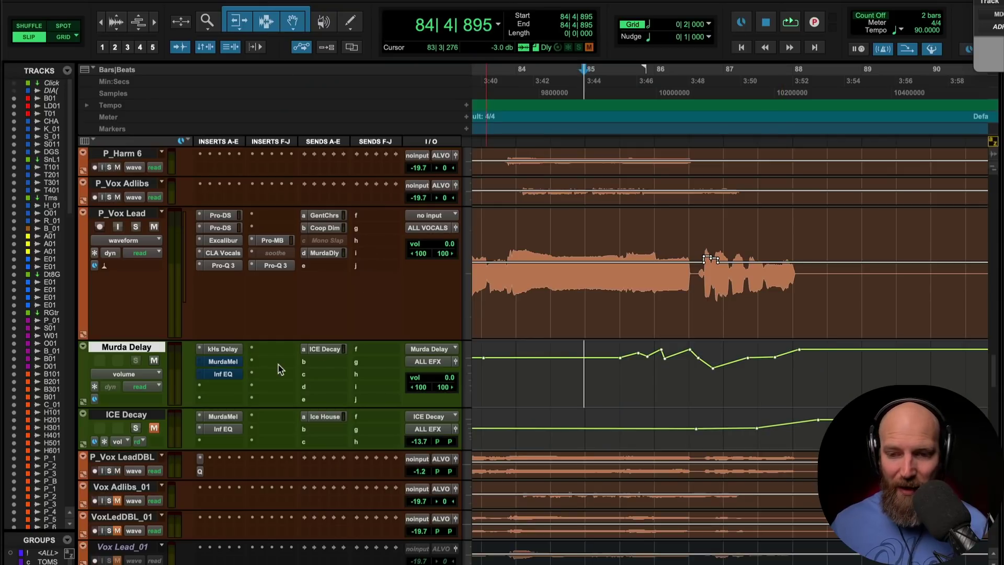
- Review the kHs Delay settings on the Murda Delay track and close the plug-in window
click(219, 353)
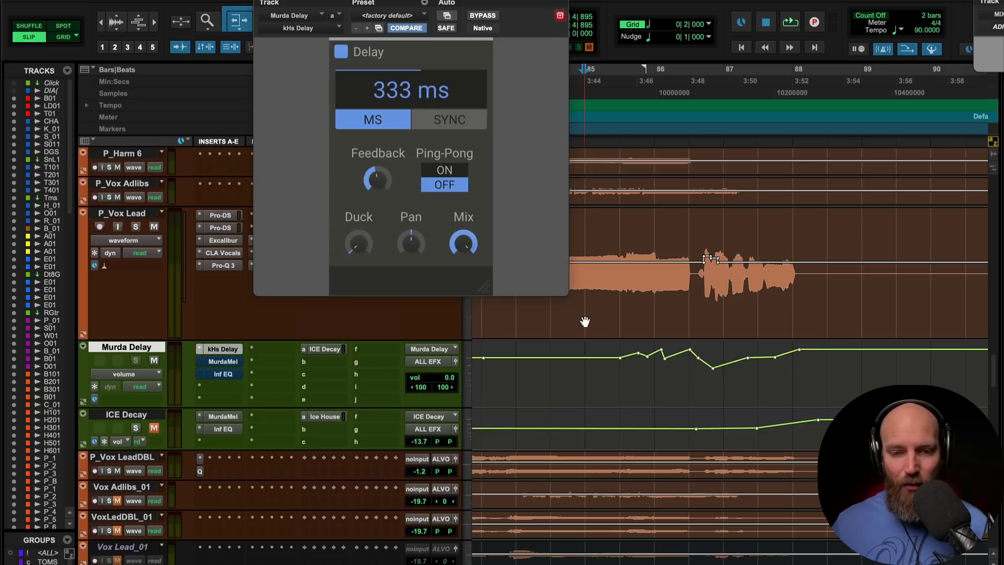
drag(393, 2, 396, 30)
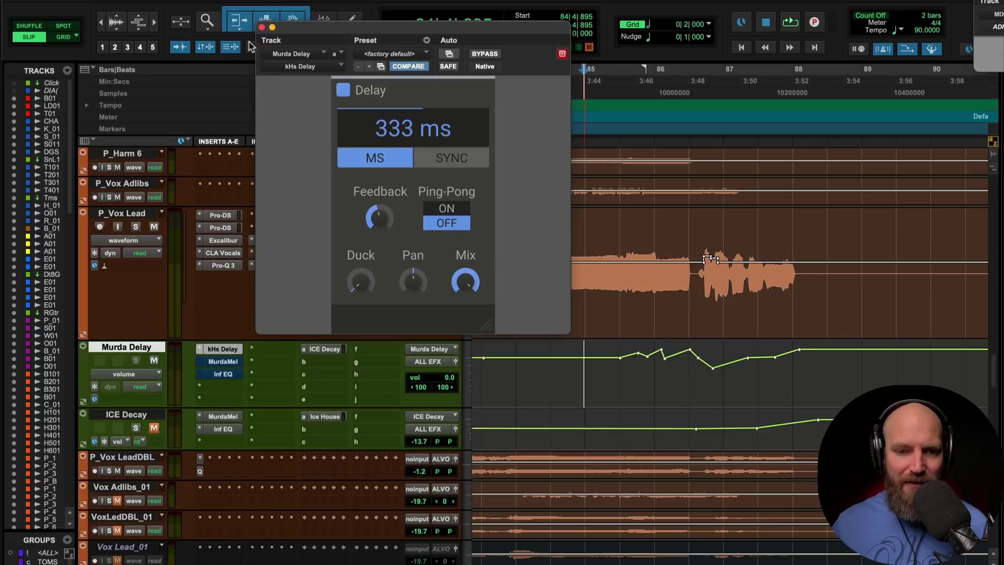
click(262, 27)
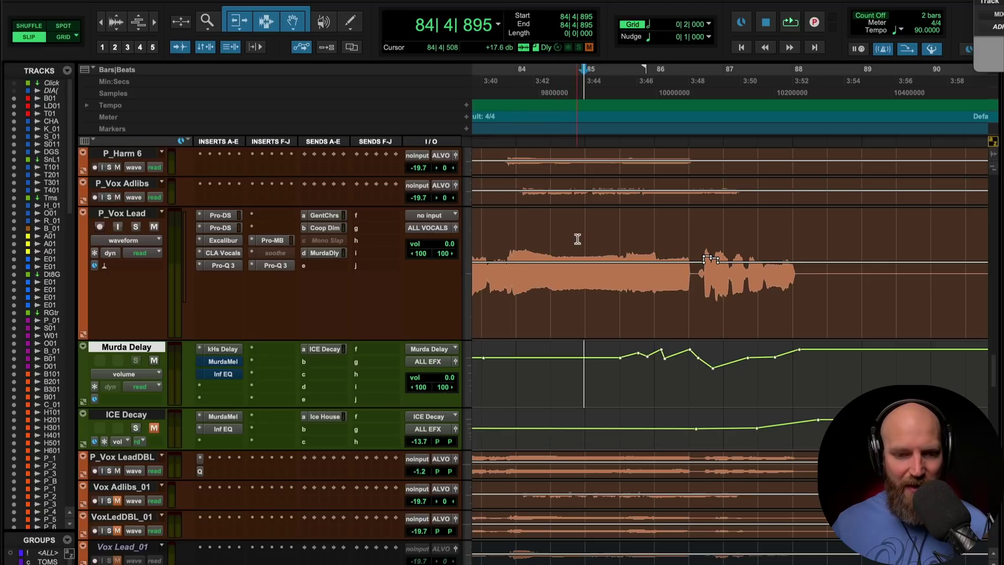
- Solo the P_Vox Lead track and audition its ending from position 84|4|856
click(133, 213)
click(136, 226)
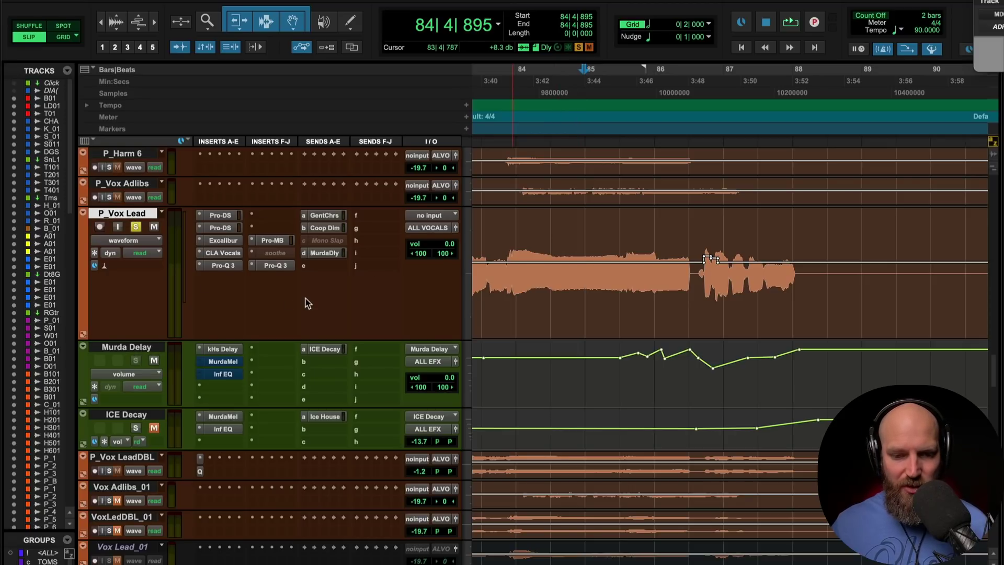
scroll(307, 304, right, 2)
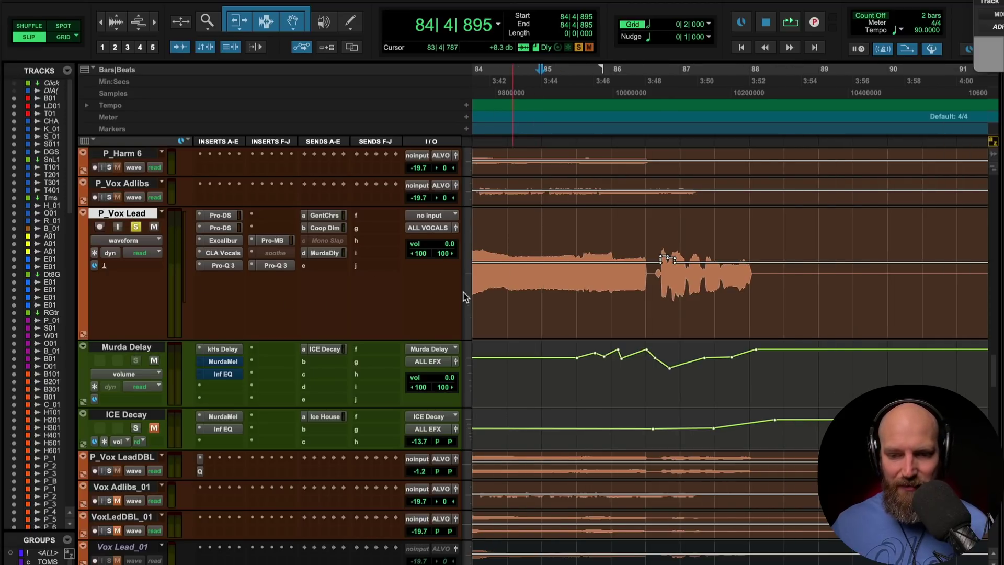
click(571, 241)
click(540, 241)
key(space)
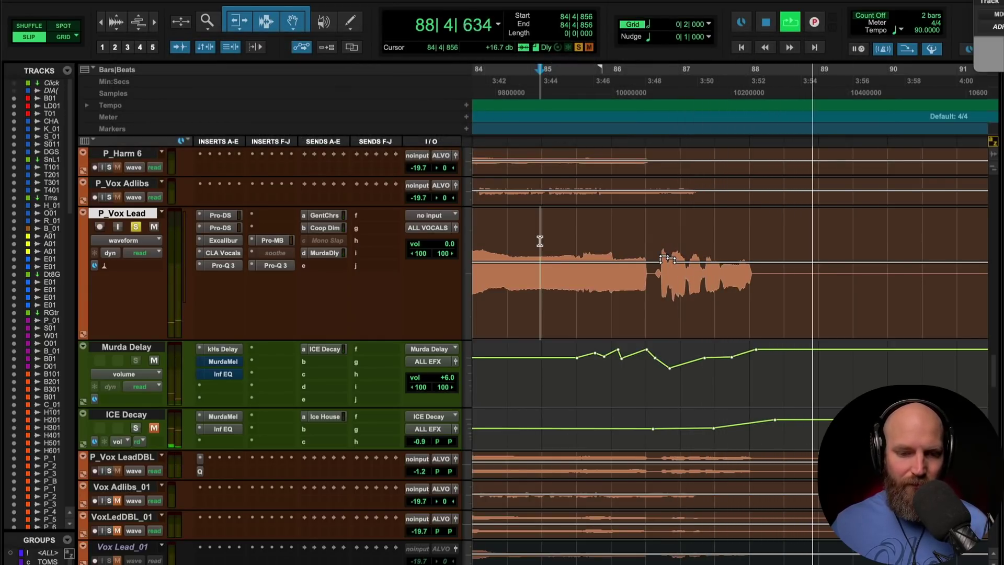
key(space)
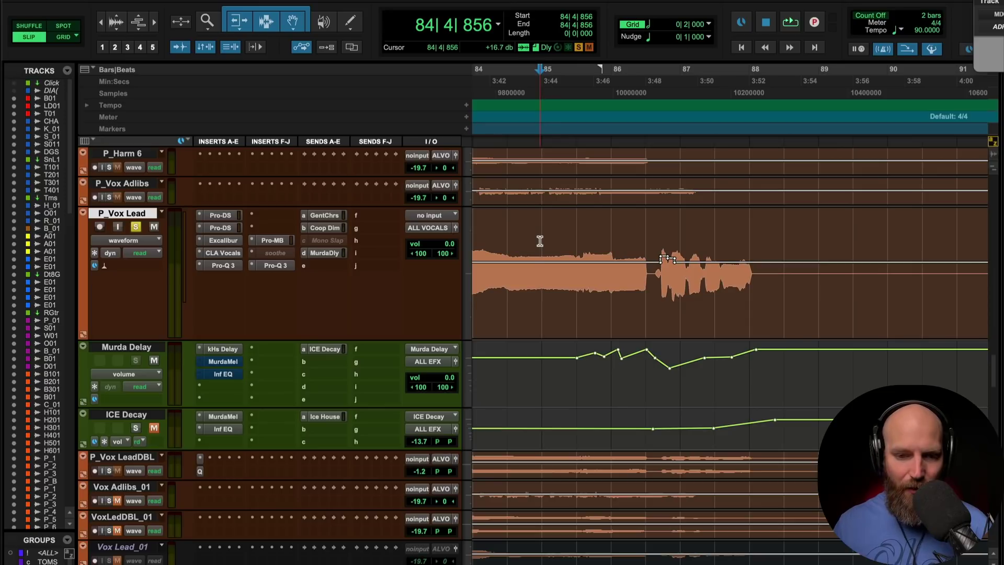
- Save the current Murda Melodies settings on the Murda Delay track as a preset named DG 1
click(222, 361)
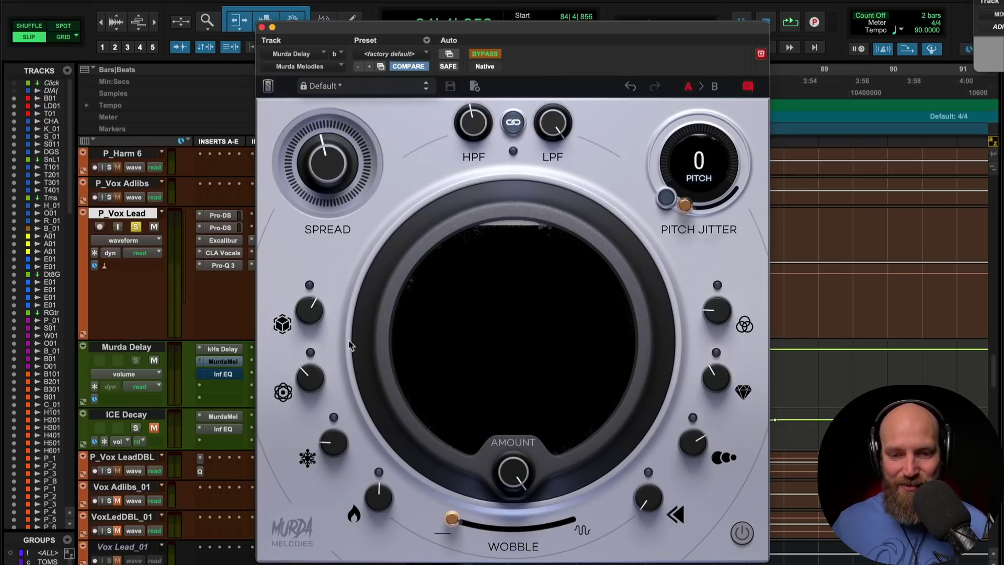
click(427, 40)
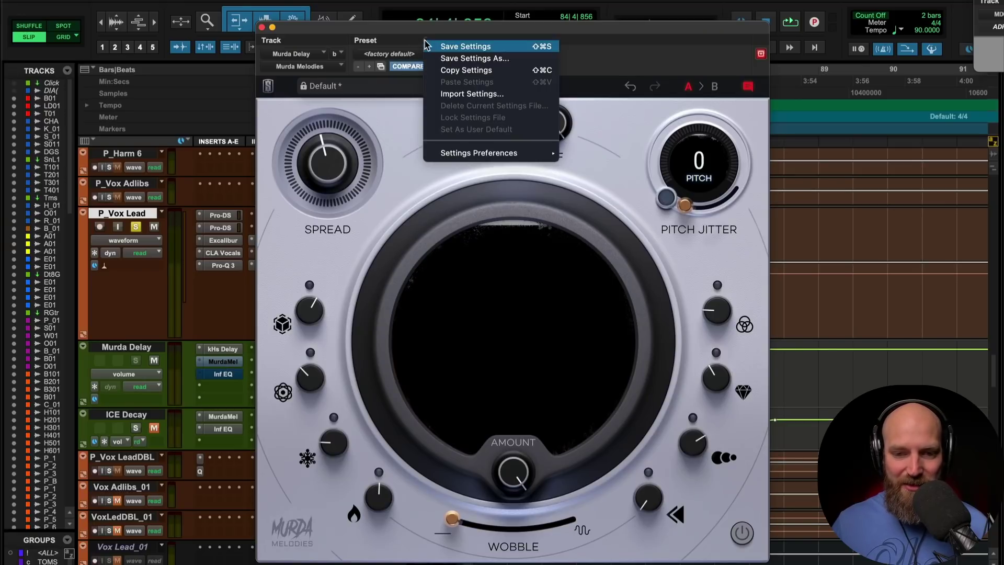
click(448, 59)
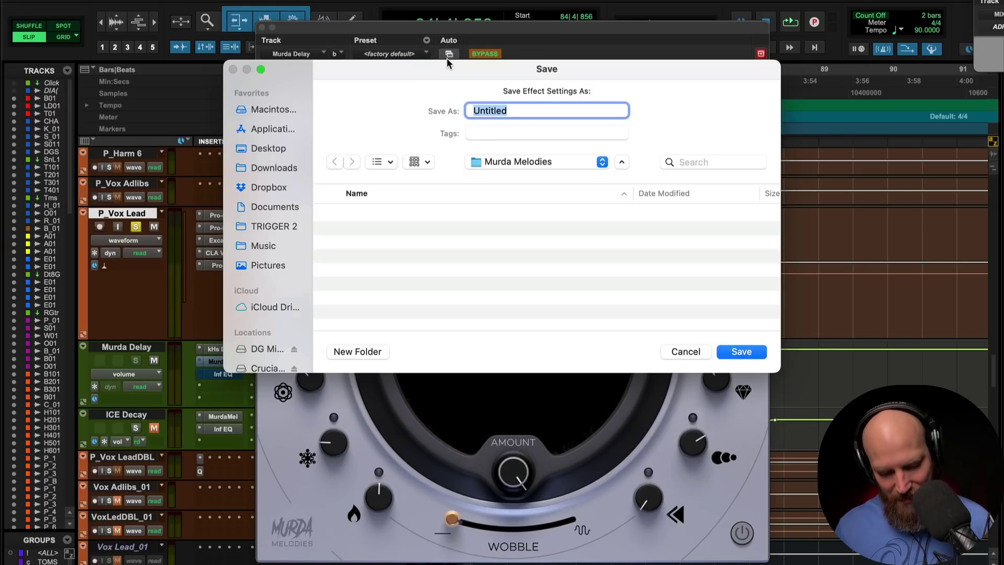
text(DG 1)
key(Return)
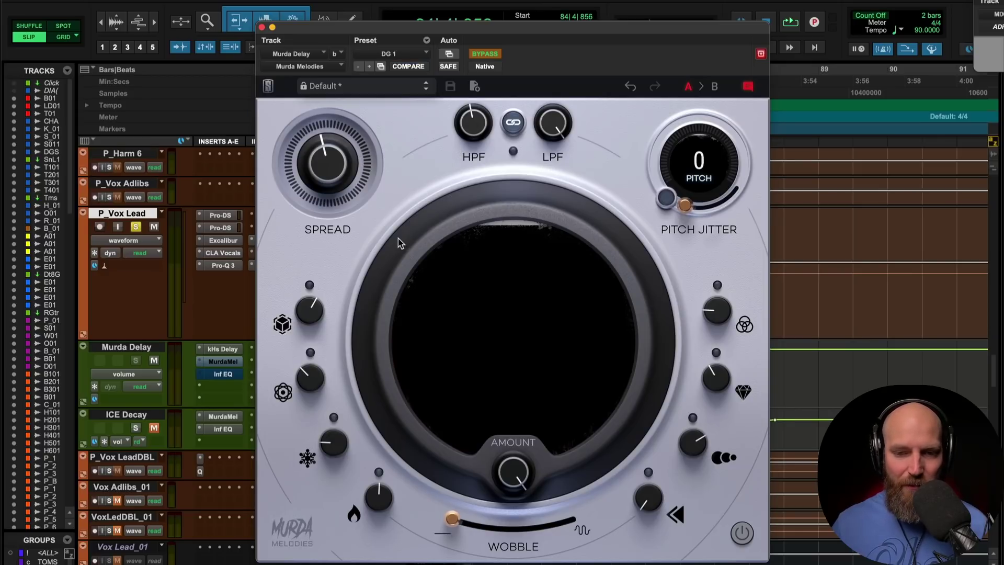
- Load the factory default preset in Murda Melodies and set the playback start at 86|3|407, just before the last vocal phrase
click(391, 54)
click(392, 82)
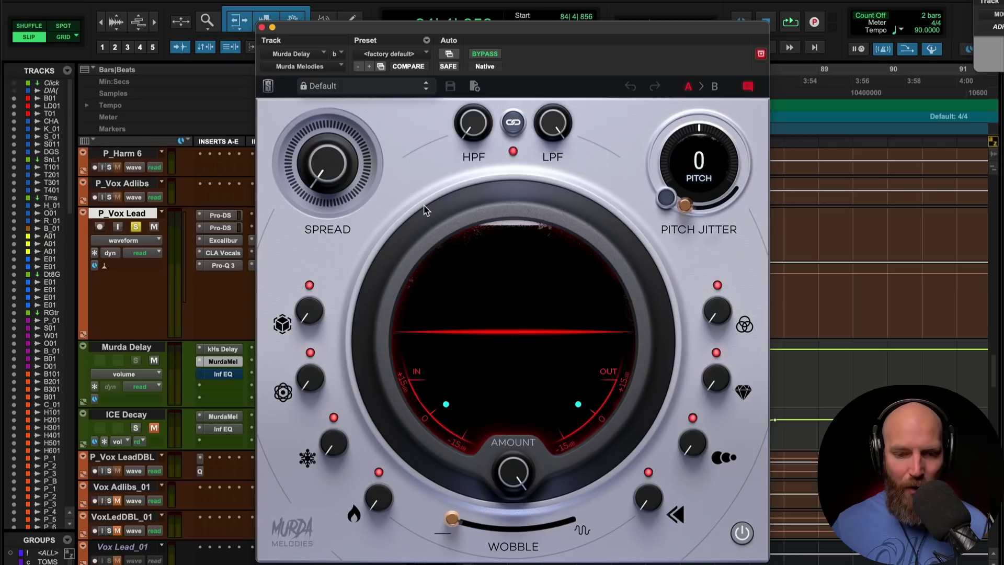
drag(431, 29, 442, 388)
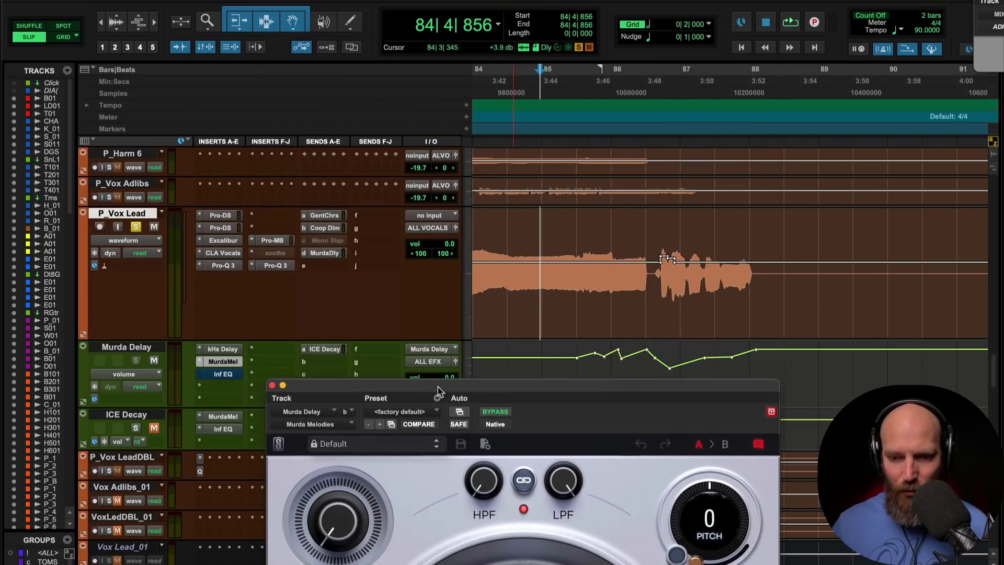
click(649, 235)
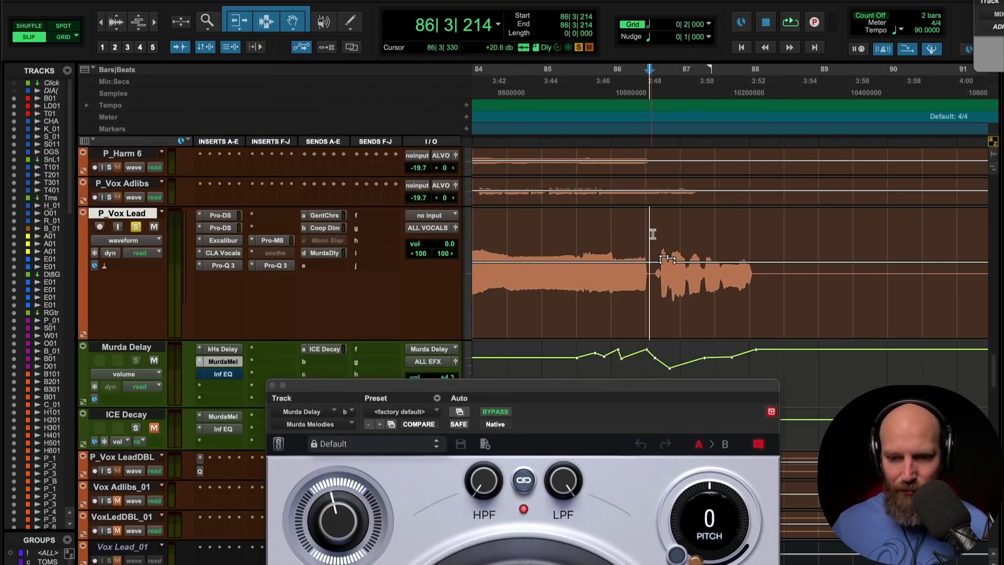
click(652, 235)
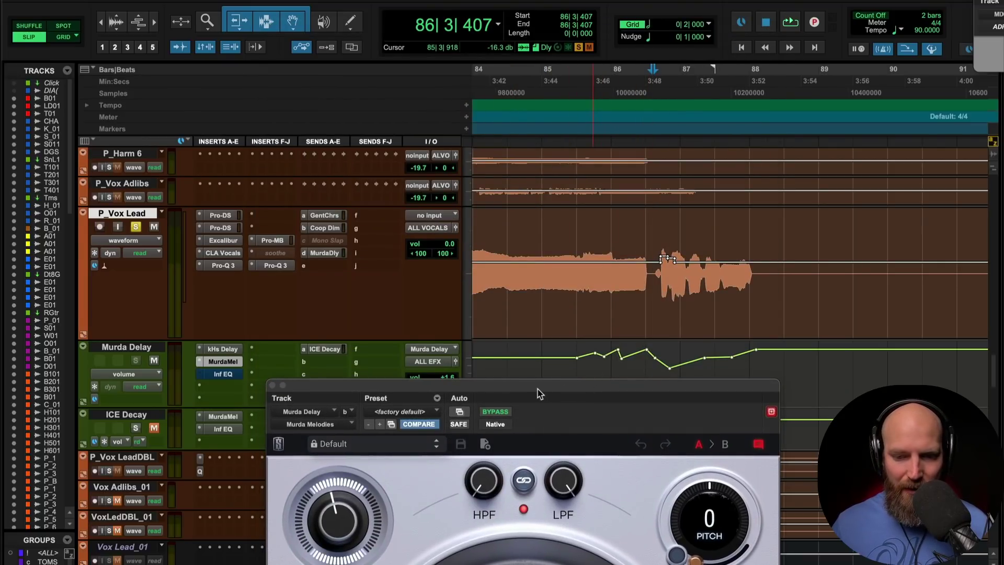
- Turn off automation on the Murda Delay track and reload the factory default preset in Murda Melodies
drag(533, 395, 539, 398)
click(140, 387)
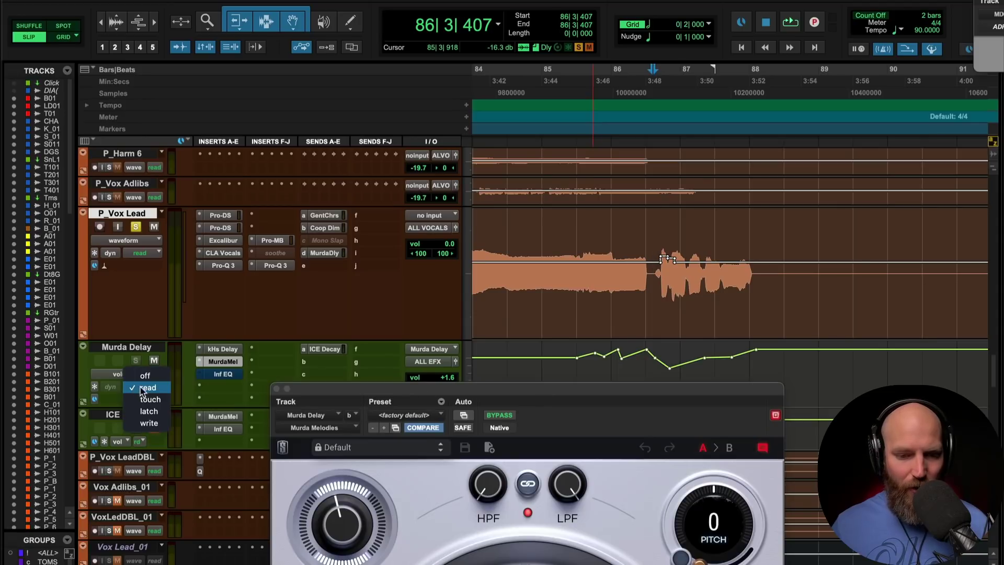
click(150, 376)
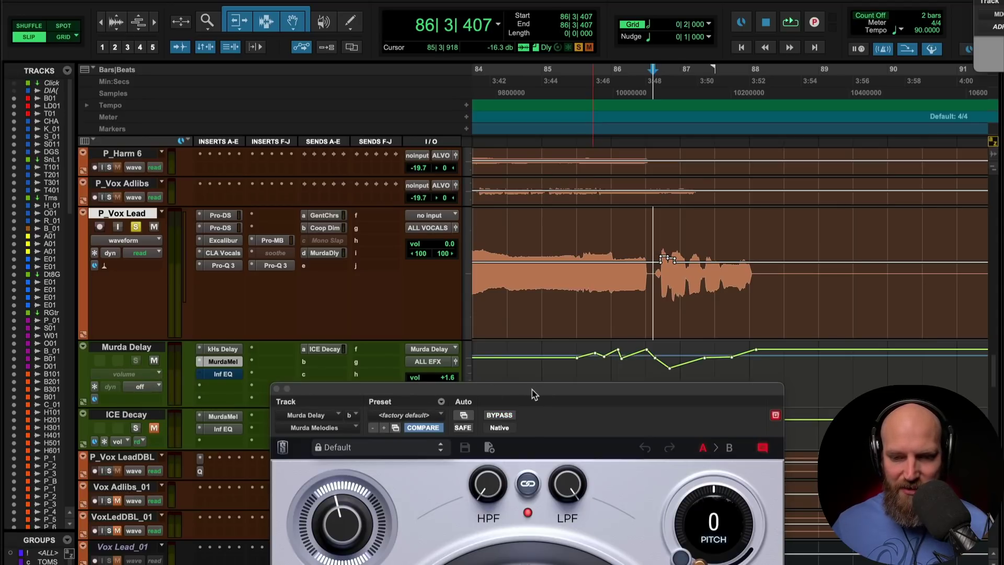
drag(525, 395, 499, 36)
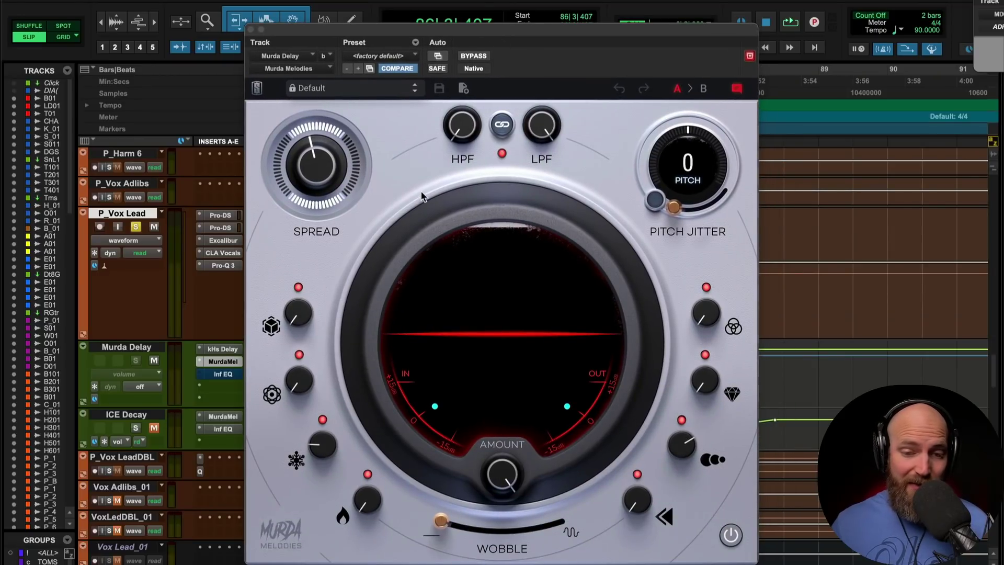
click(375, 56)
click(390, 57)
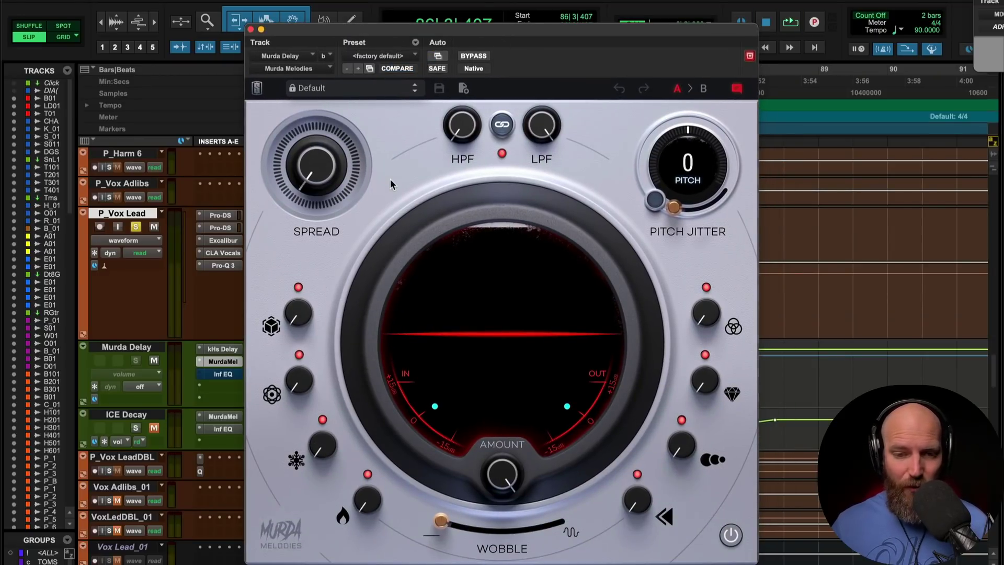
- Raise Spread to 55% and Ice to 34% in Murda Melodies while auditioning the vocal phrase
key(space)
drag(317, 133, 316, 7)
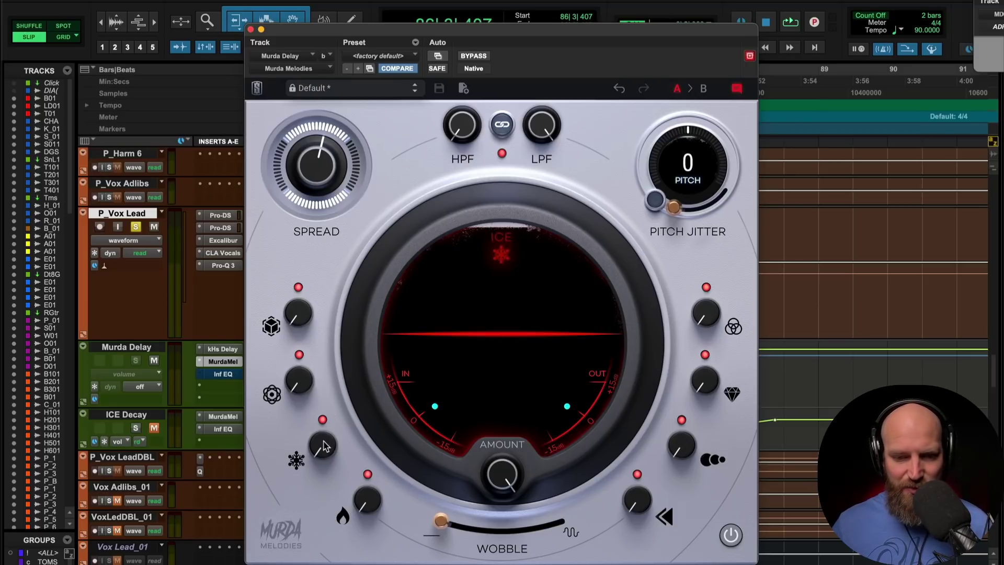
mouse_move(324, 442)
key(space)
drag(324, 446, 321, 344)
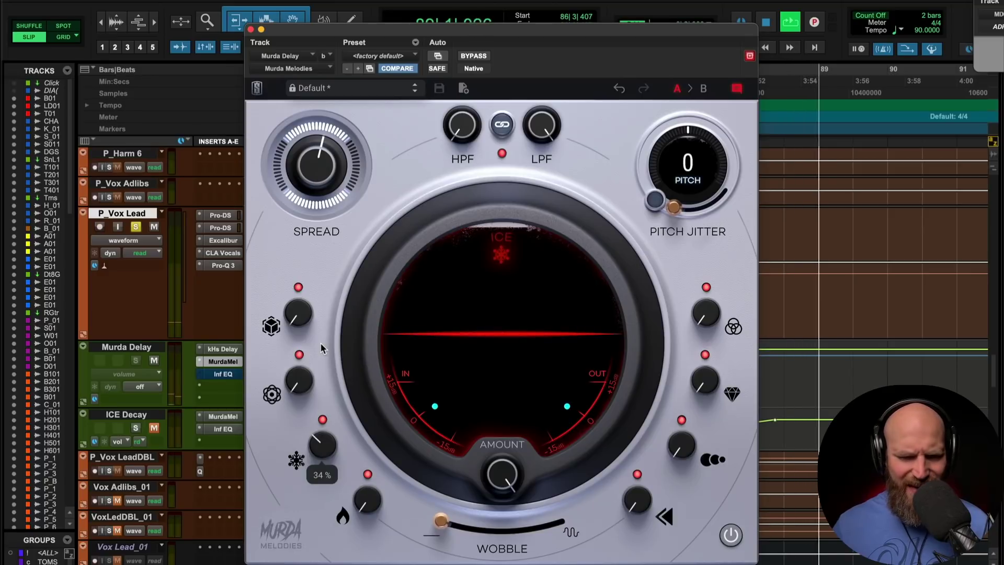
key(space)
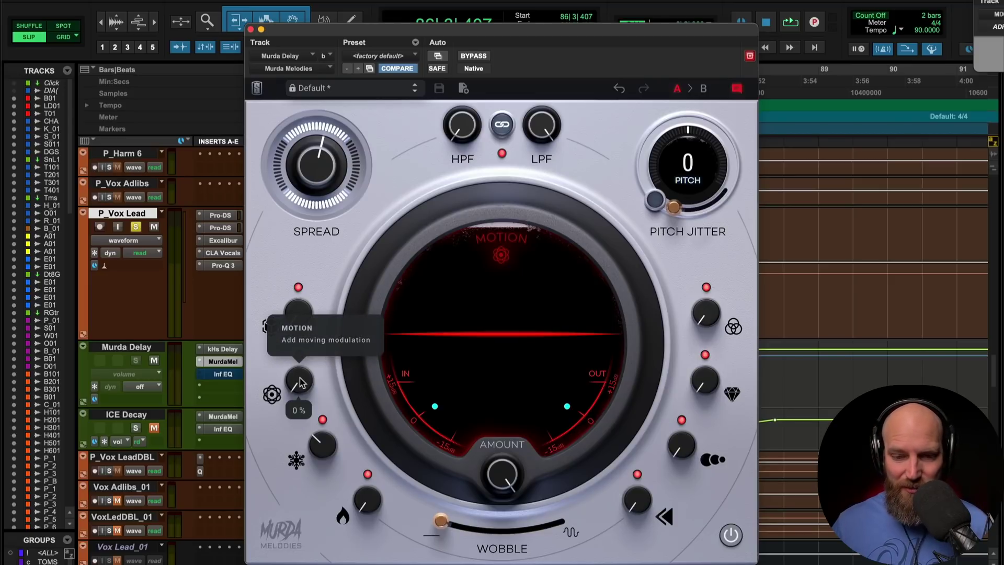
- Raise the Motion modulation to about three quarters of its range during playback
key(space)
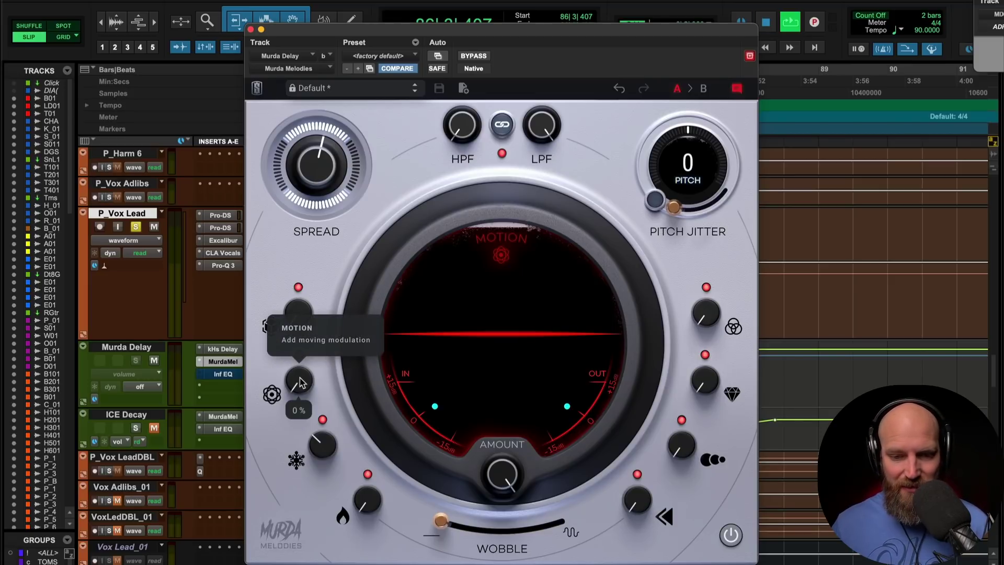
drag(300, 383, 311, 182)
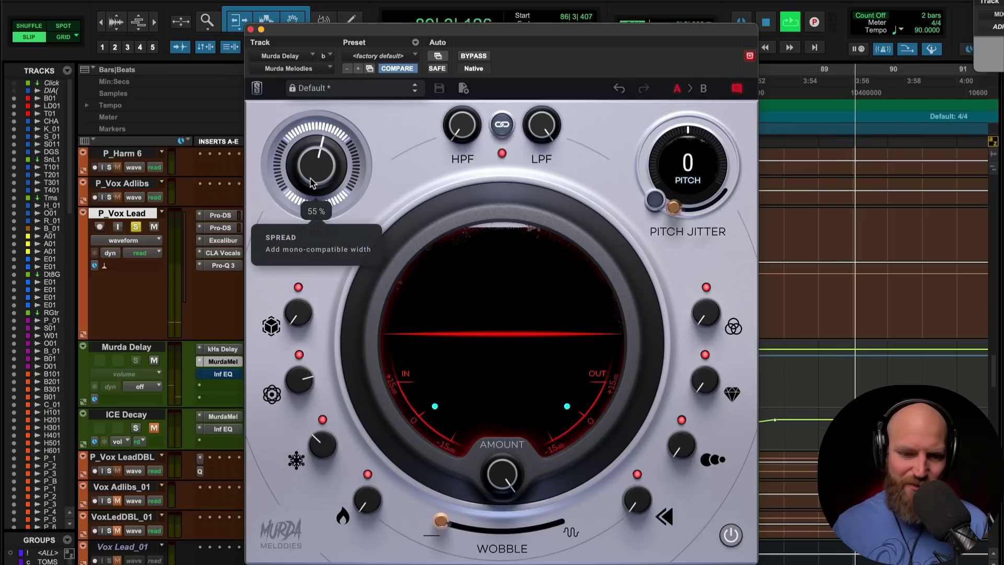
key(space)
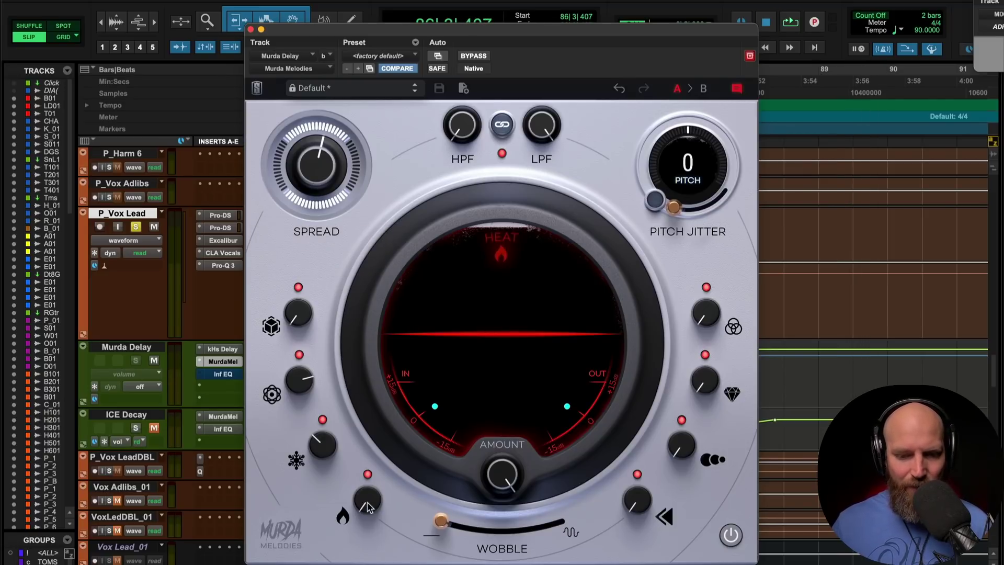
- Add warm Heat saturation during playback, settling slightly below 27%
mouse_move(369, 501)
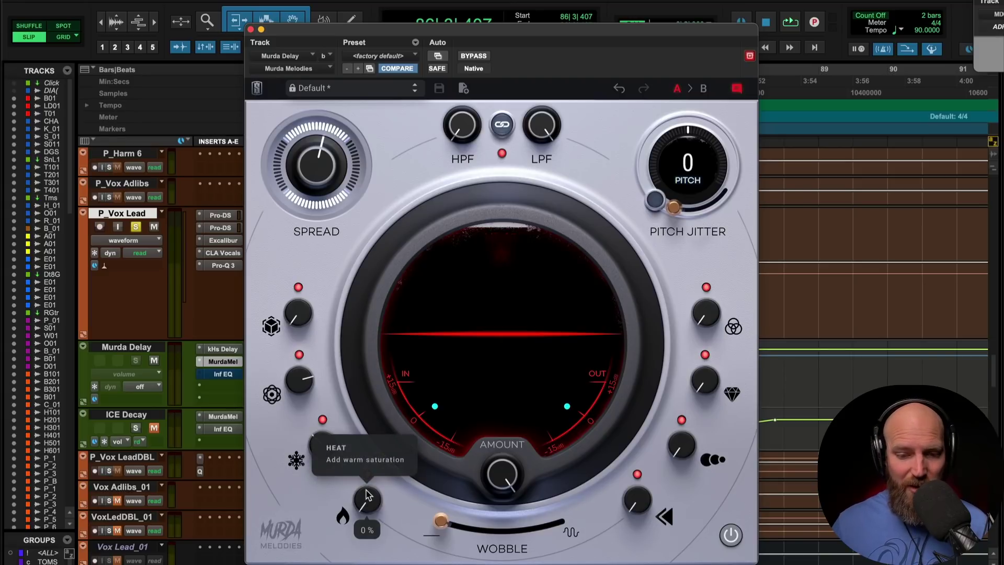
key(space)
drag(368, 496, 341, 517)
key(space)
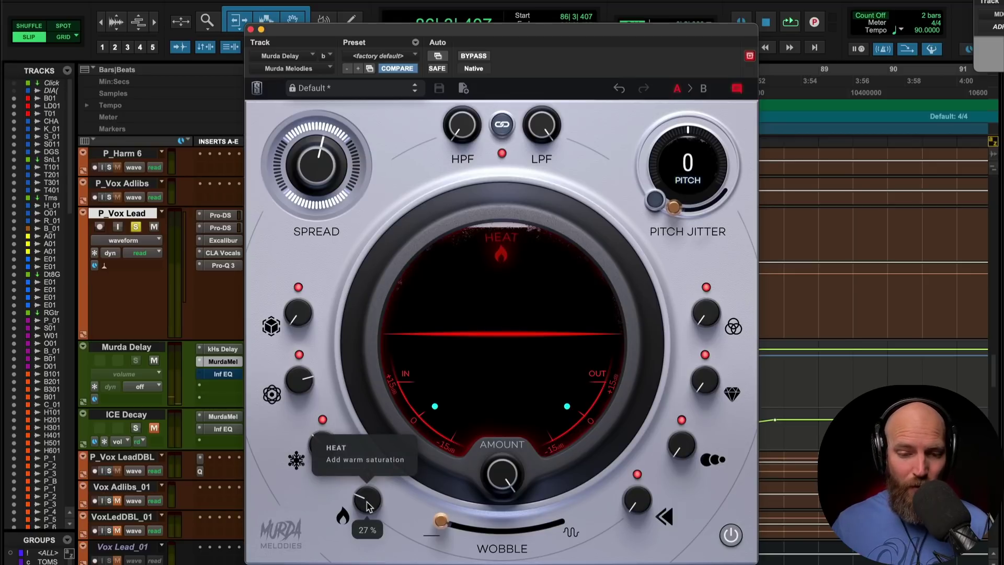
drag(366, 505, 359, 517)
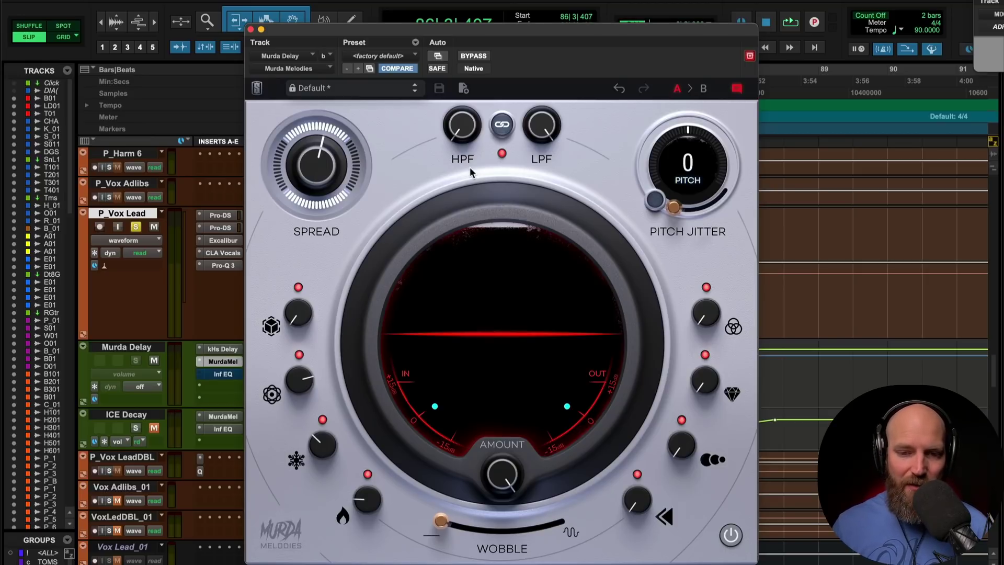
- Raise the high-pass filter cutoff to just past the middle of its range while auditioning the delay
mouse_move(461, 129)
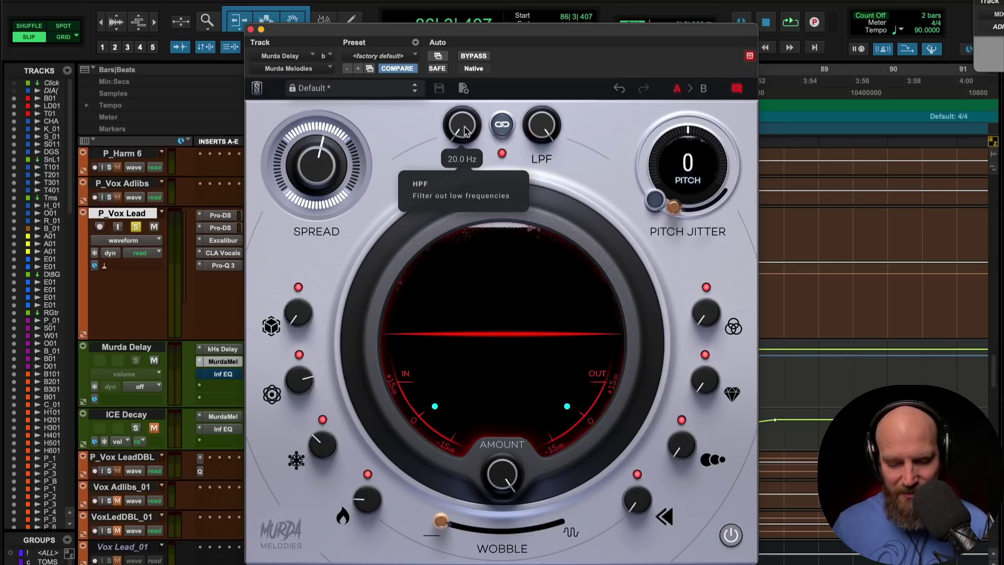
key(space)
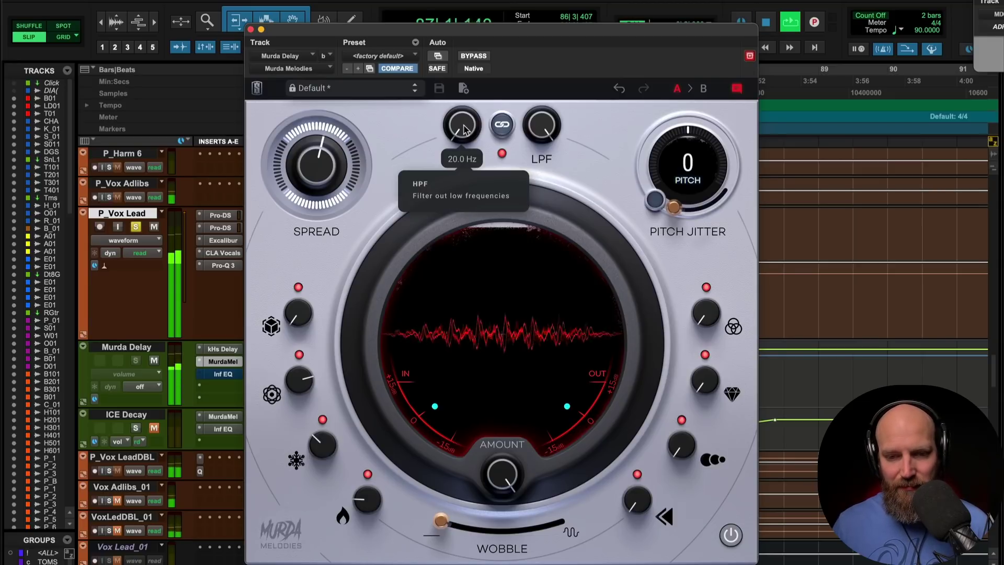
drag(464, 129, 464, 97)
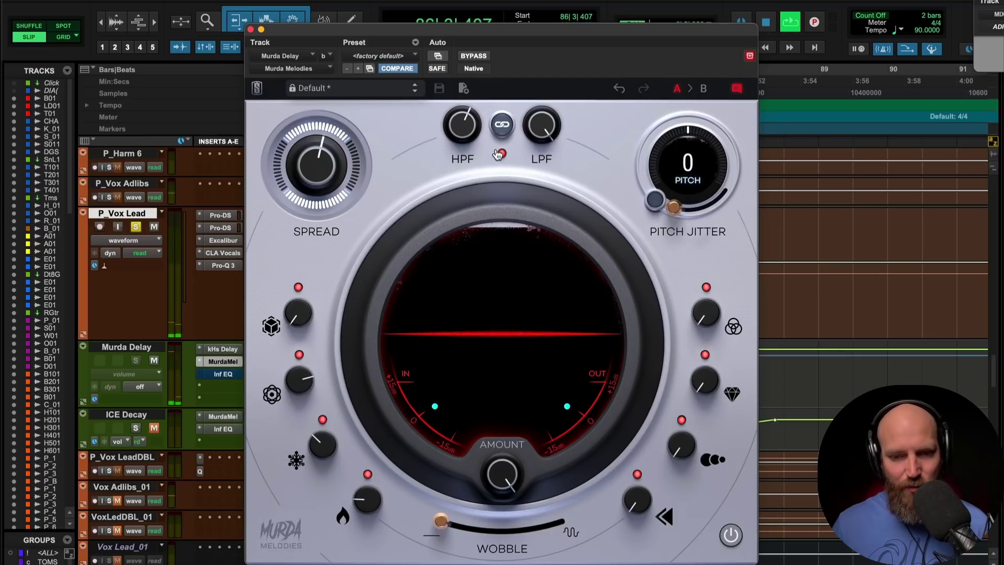
- Audition the delay with the high-pass filter fully lowered and return the cutoff to just past the middle of its range
mouse_move(462, 132)
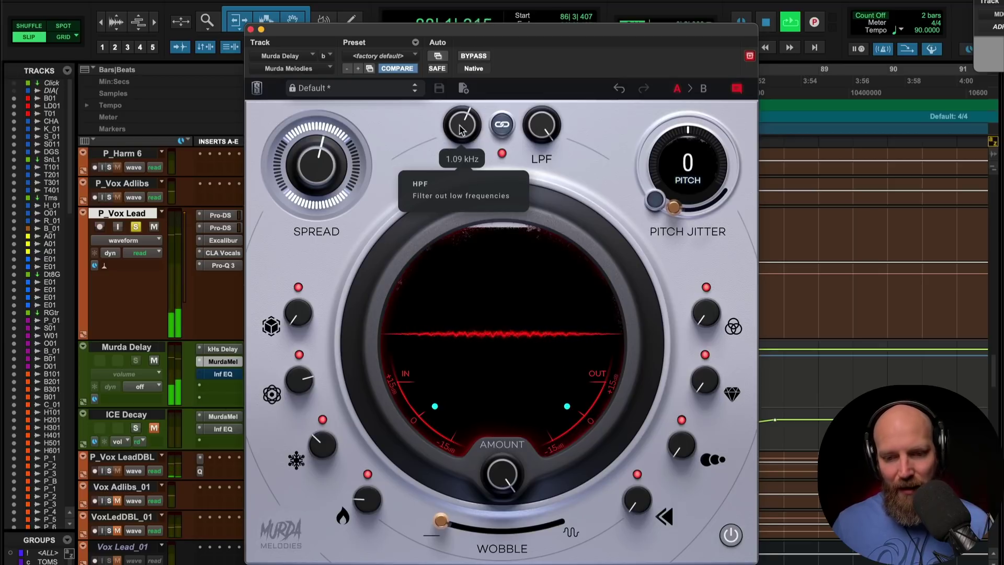
key(space)
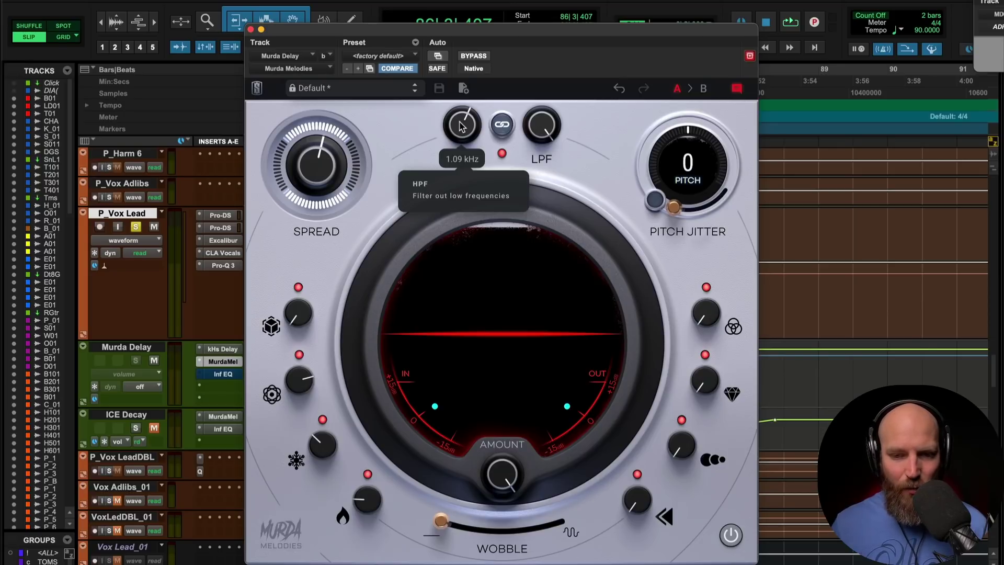
key(space)
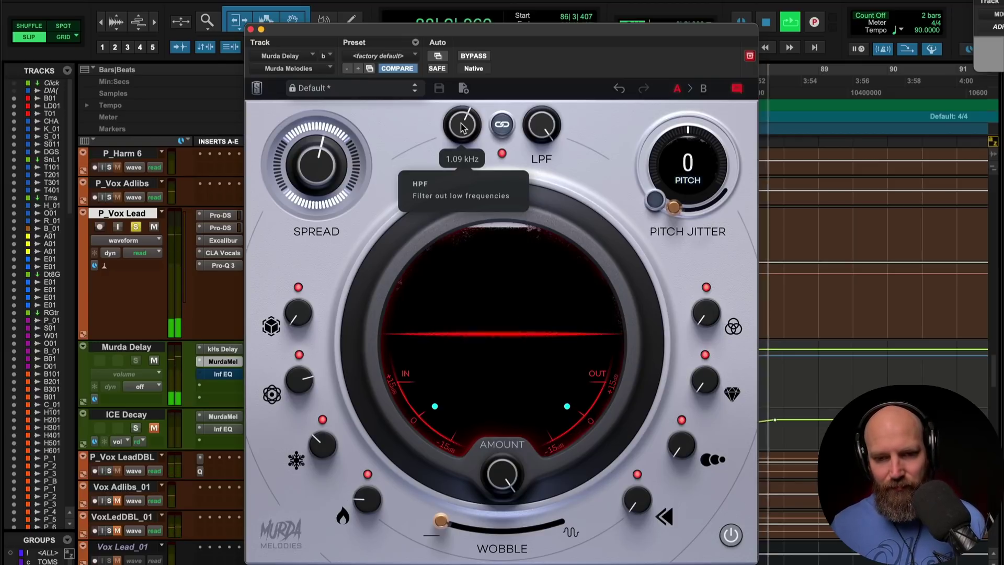
key(space)
drag(461, 126, 437, 337)
key(space)
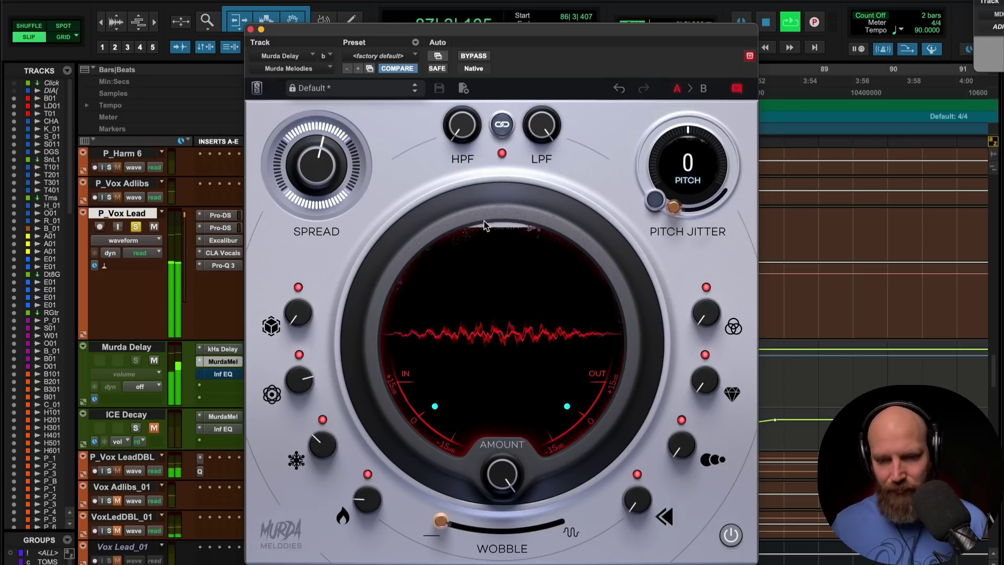
key(space)
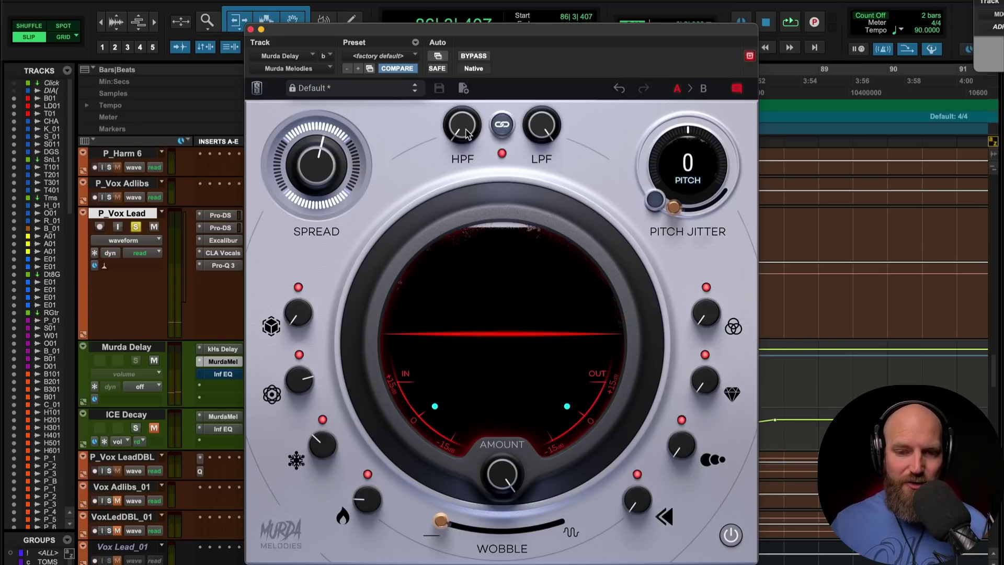
drag(465, 129, 473, 2)
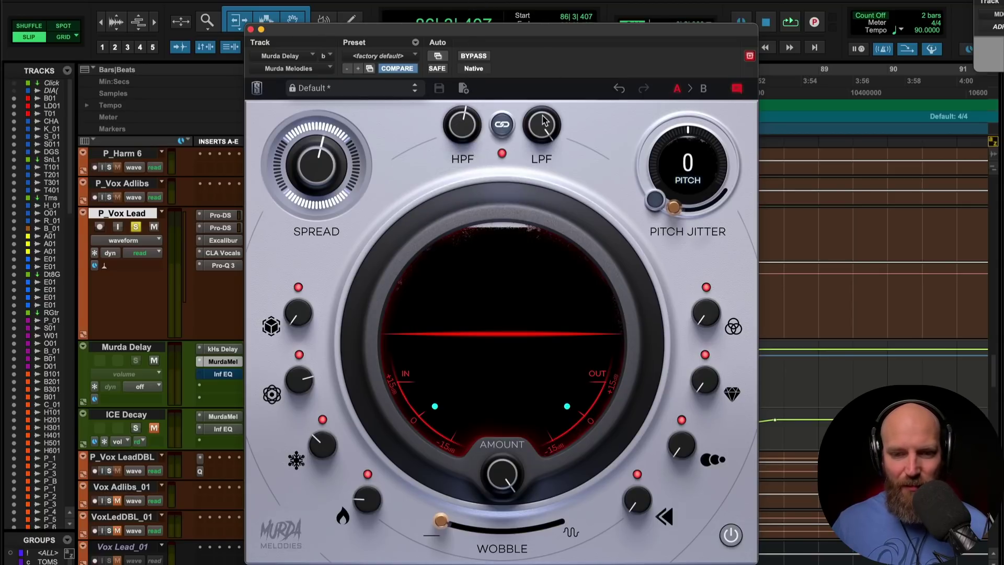
- Lower the low-pass filter cutoff to 2.48 kHz while auditioning the delayed vocal phrase
mouse_move(543, 130)
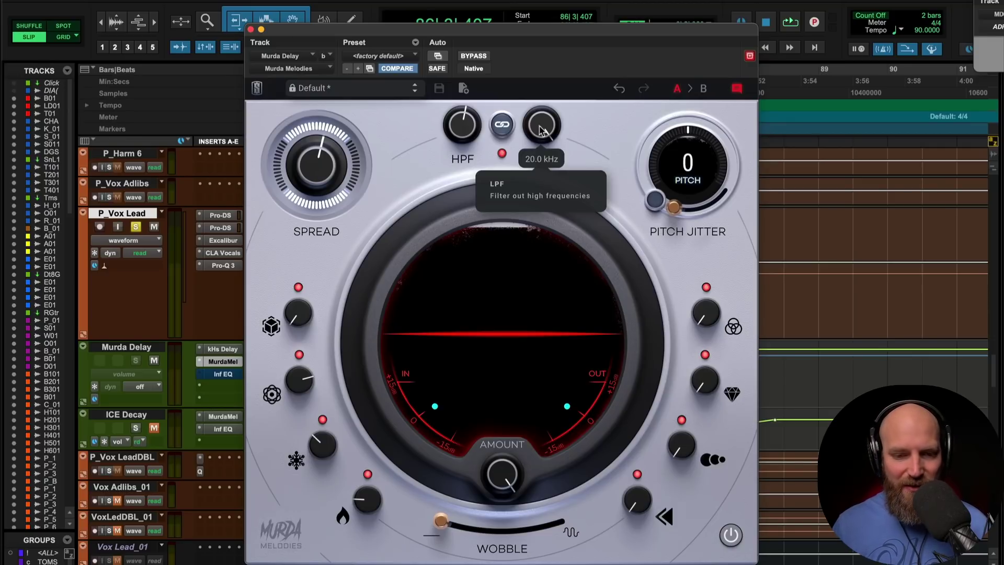
click(136, 227)
key(space)
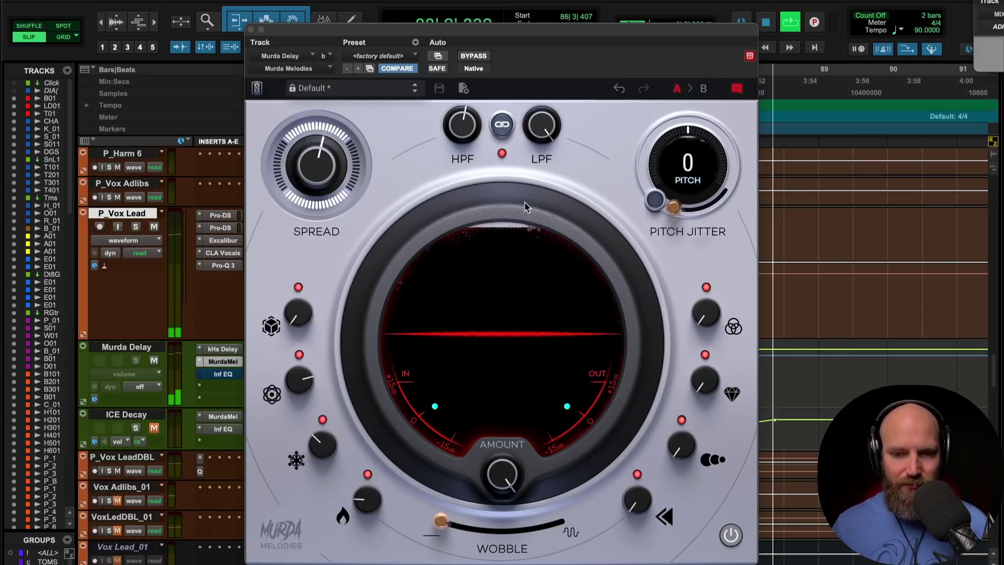
key(space)
drag(542, 126, 538, 204)
key(space)
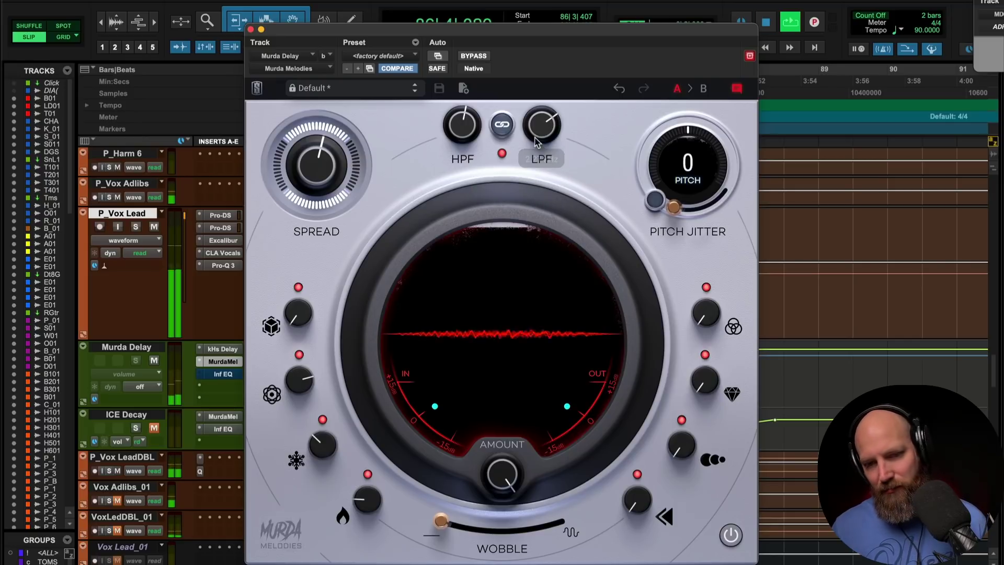
drag(536, 142, 539, 117)
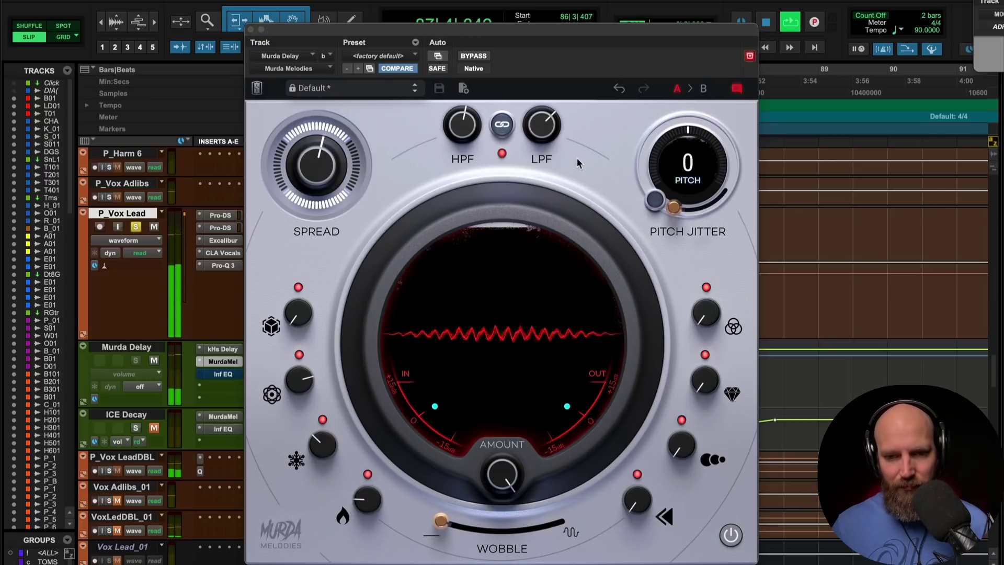
drag(539, 123, 542, 114)
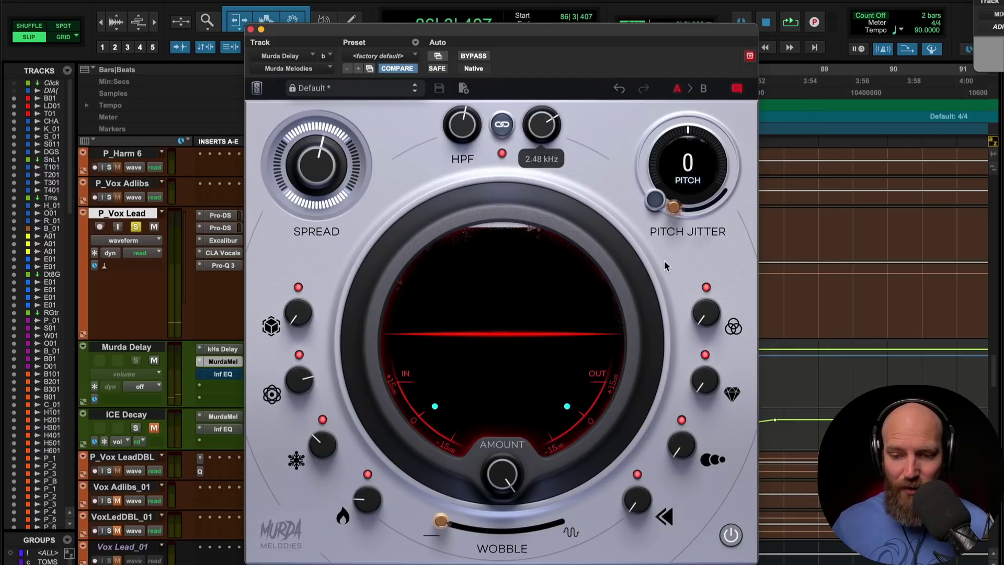
- Open the Murda Melodies automation controls for review and keep the existing automated controls
click(707, 313)
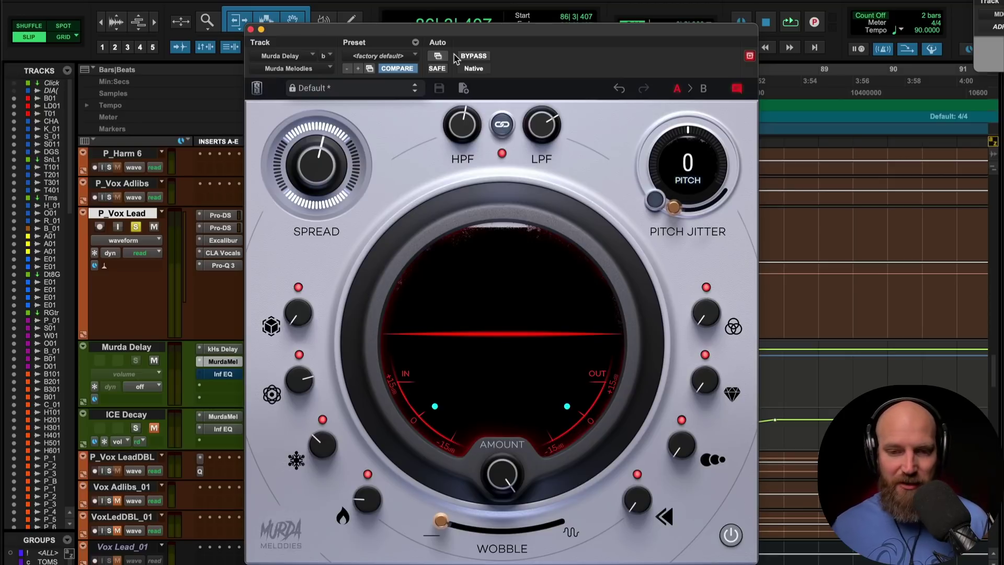
click(438, 56)
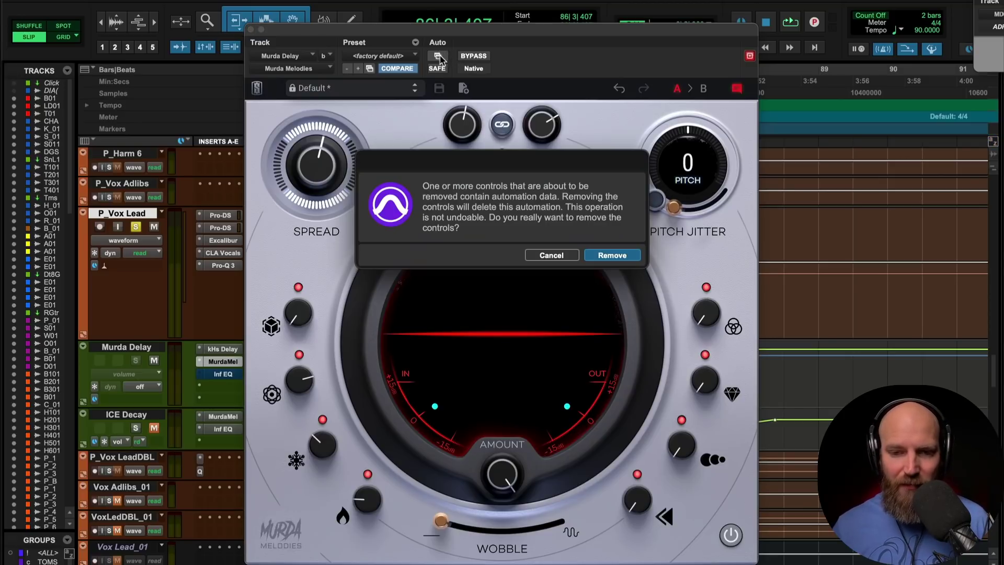
click(549, 255)
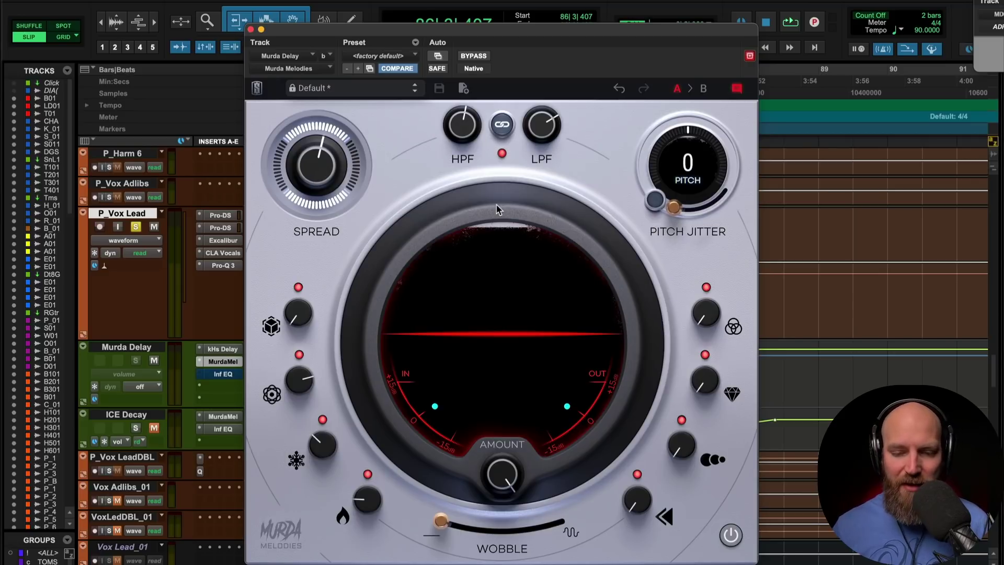
mouse_move(460, 126)
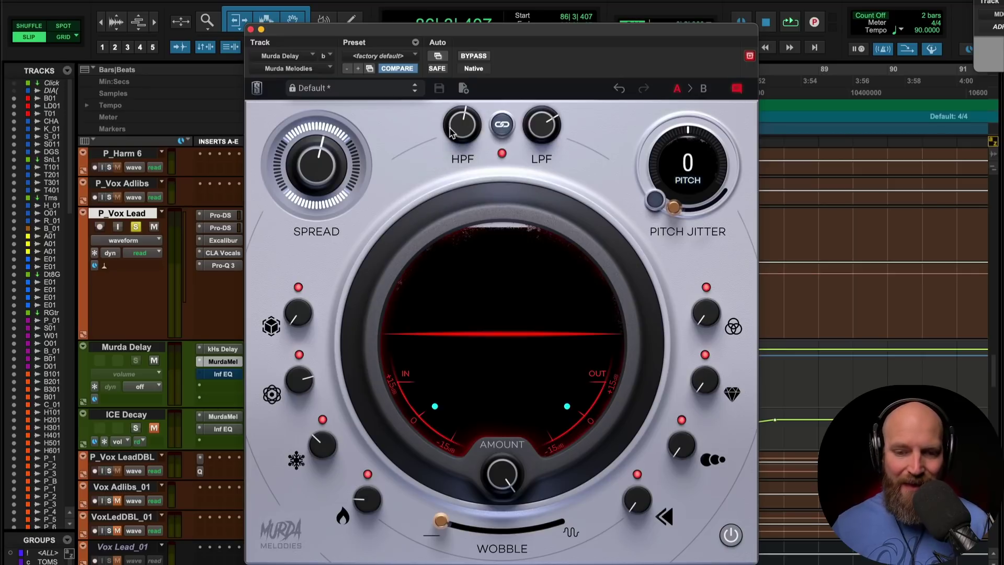
click(439, 57)
click(647, 404)
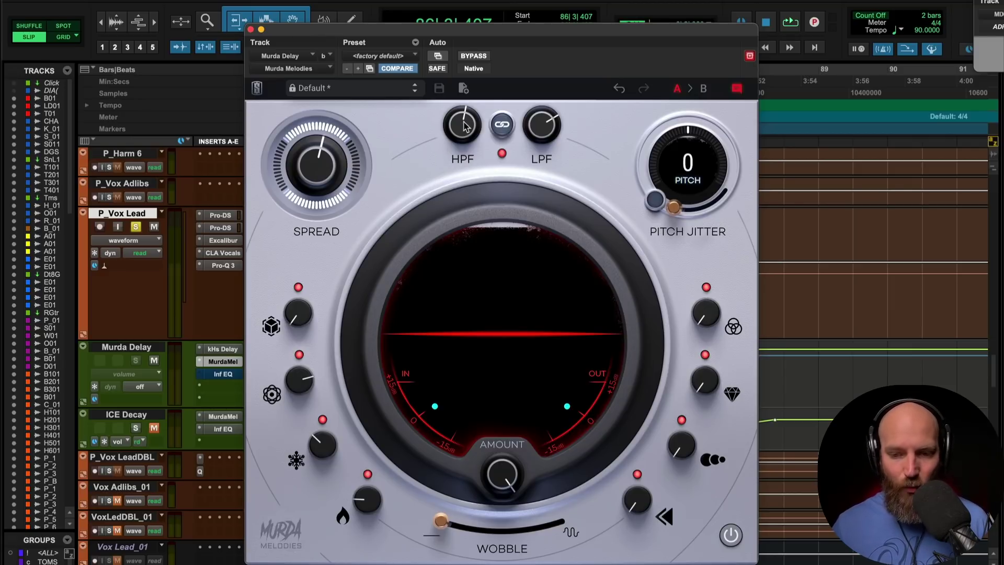
- Move the plug-in window aside, show the Murda Melodies bypass automation on the Murda Delay track, and return the window
mouse_move(456, 127)
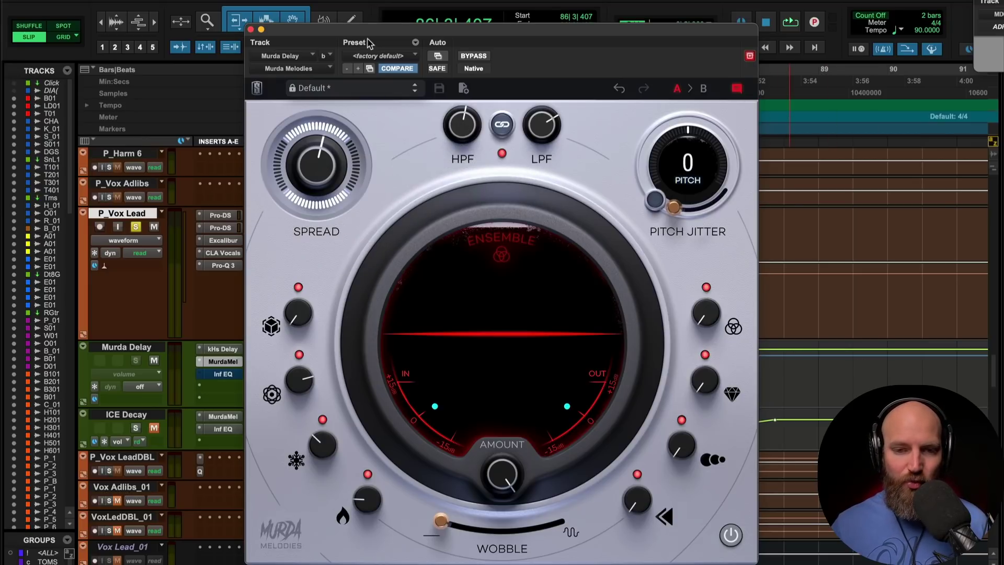
drag(371, 42, 399, 447)
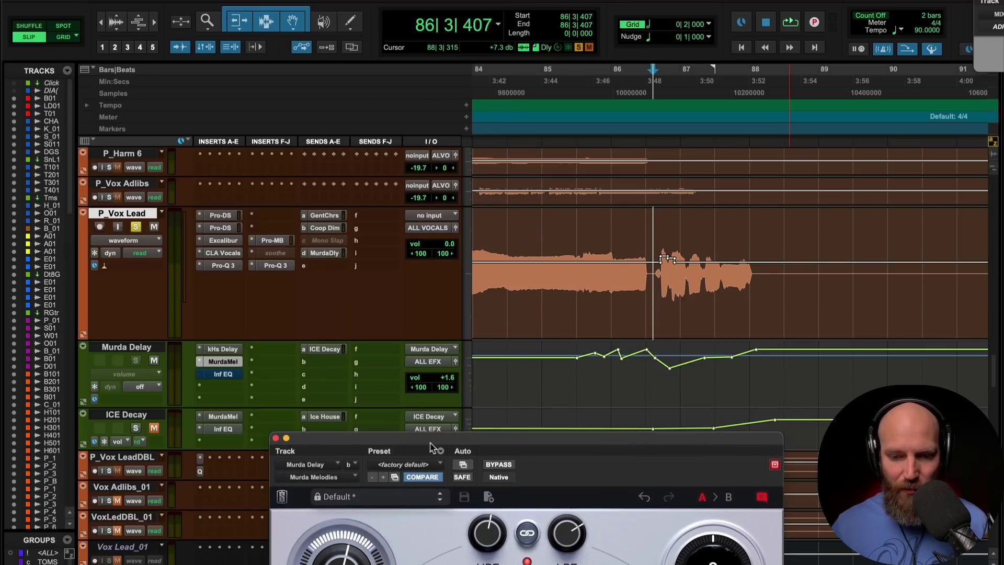
ctrl+super+click(500, 466)
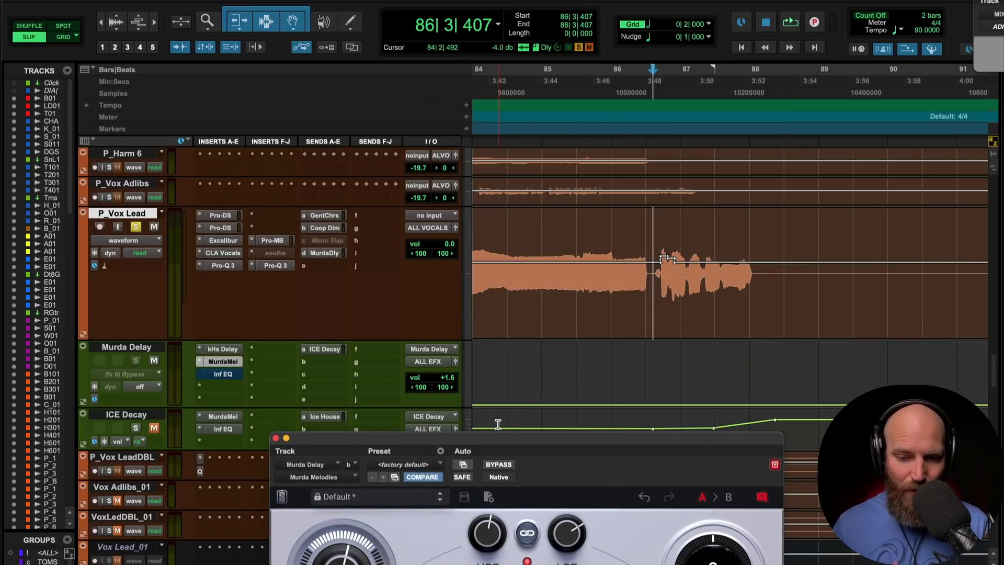
drag(470, 435, 452, 0)
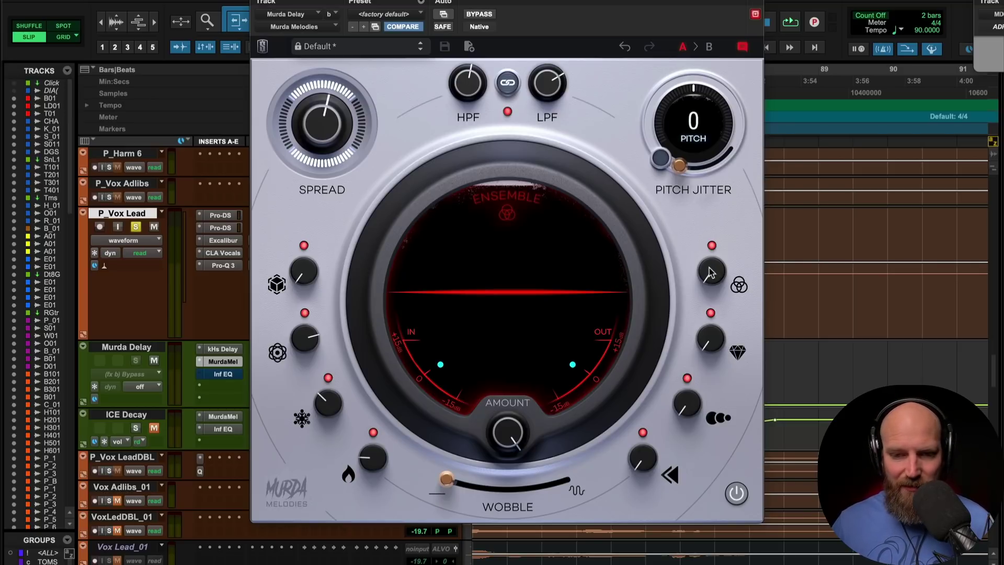
- Raise the Ensemble wide modulation to 77% during playback of the vocal phrase
mouse_move(711, 272)
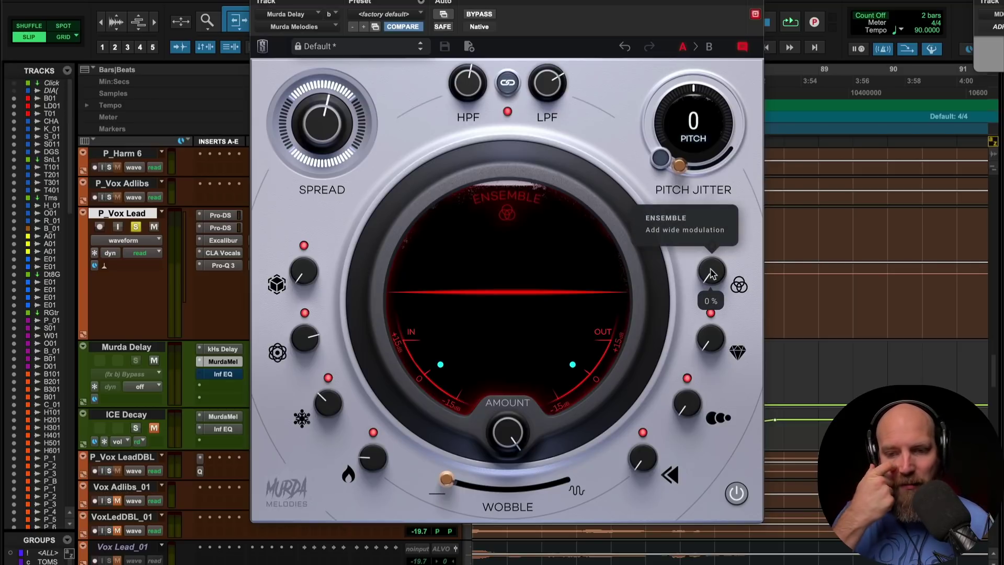
key(space)
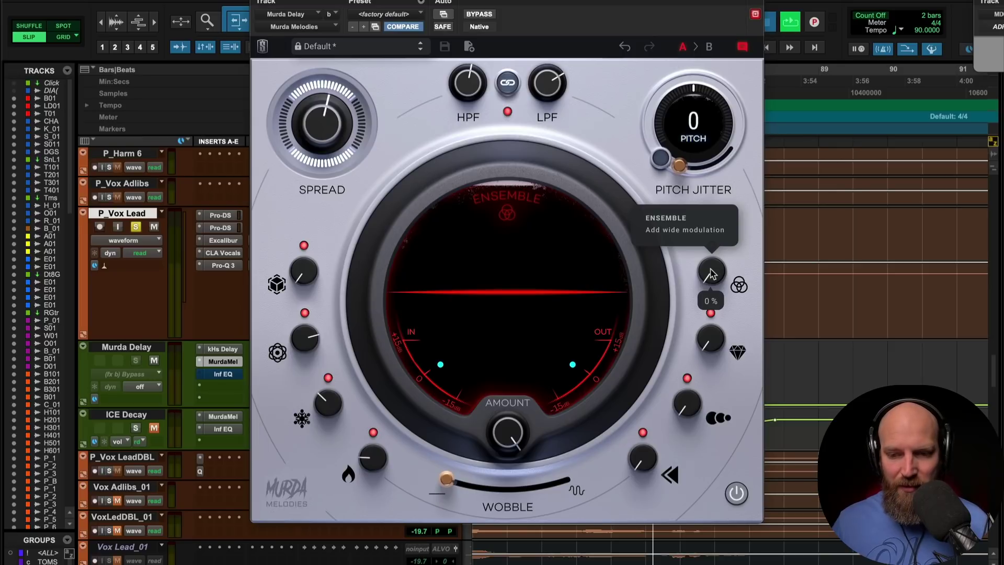
drag(710, 272, 709, 215)
drag(715, 122, 722, 63)
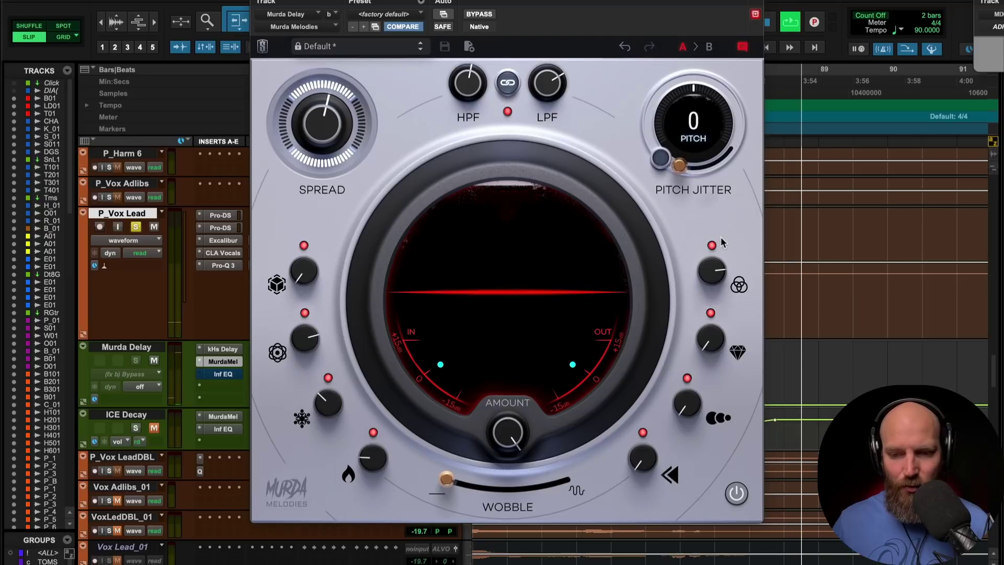
key(space)
mouse_move(715, 272)
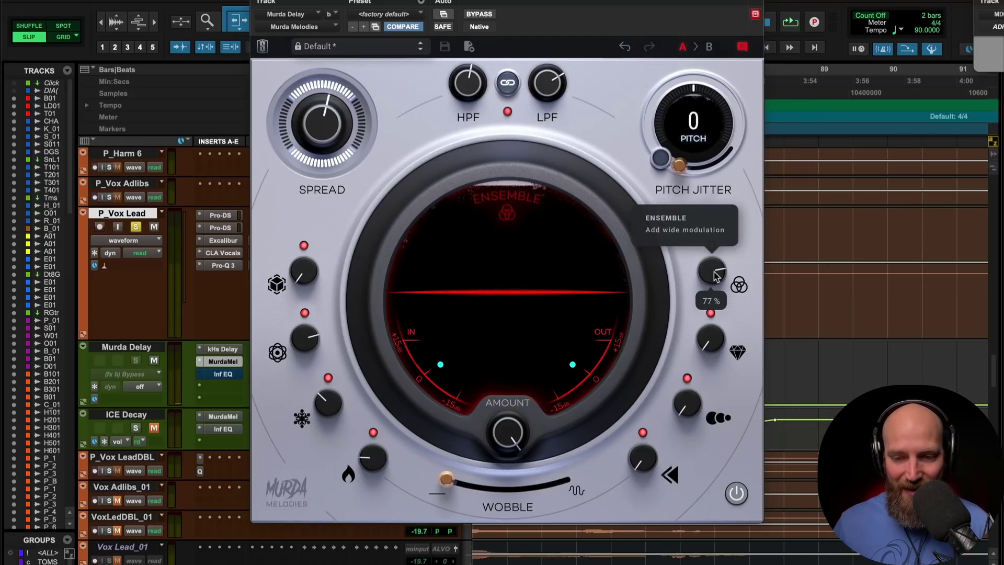
- Try the Clarity presence control while the vocal phrase plays
mouse_move(714, 346)
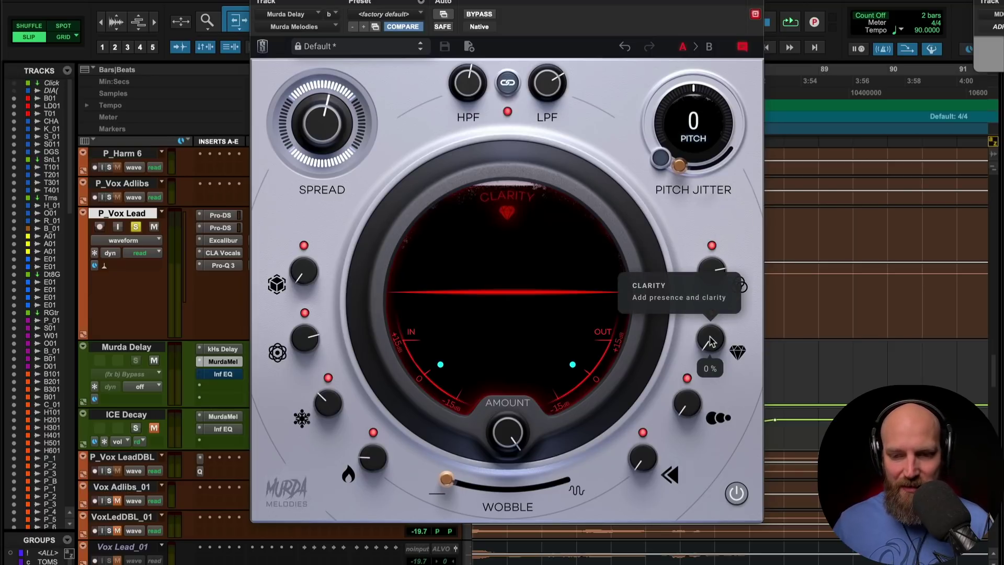
key(space)
mouse_move(710, 338)
mouse_down()
mouse_move(715, 121)
mouse_move(716, 339)
mouse_up()
key(space)
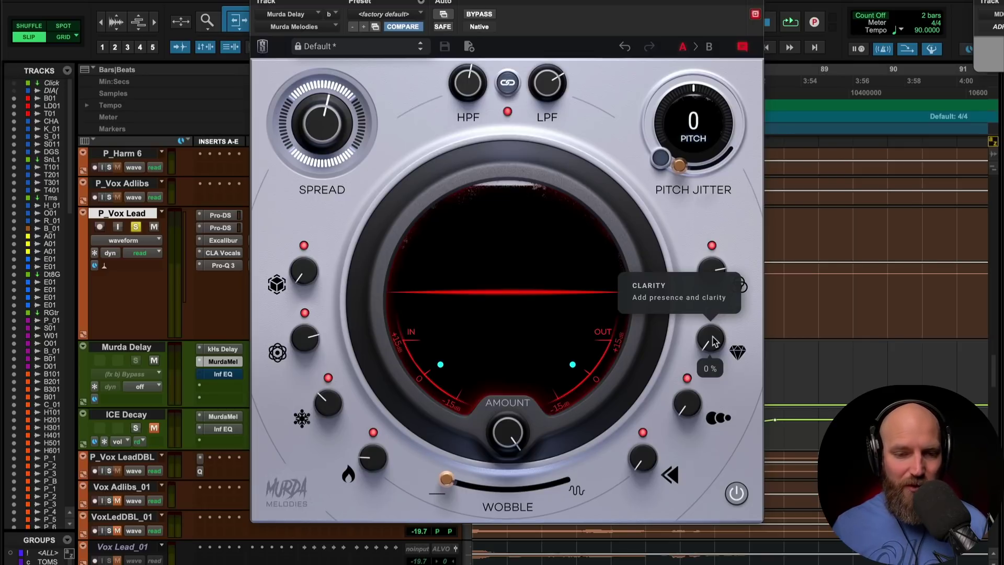
- Reduce Ensemble to 20% and lower the high-pass filter cutoff to just below the middle of its range during playback
key(space)
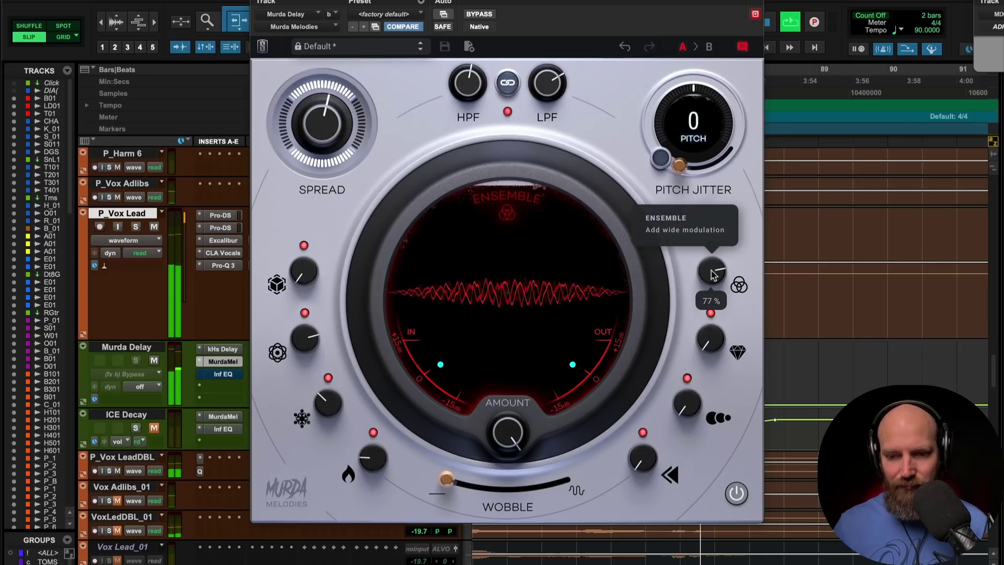
drag(713, 273, 711, 312)
key(space)
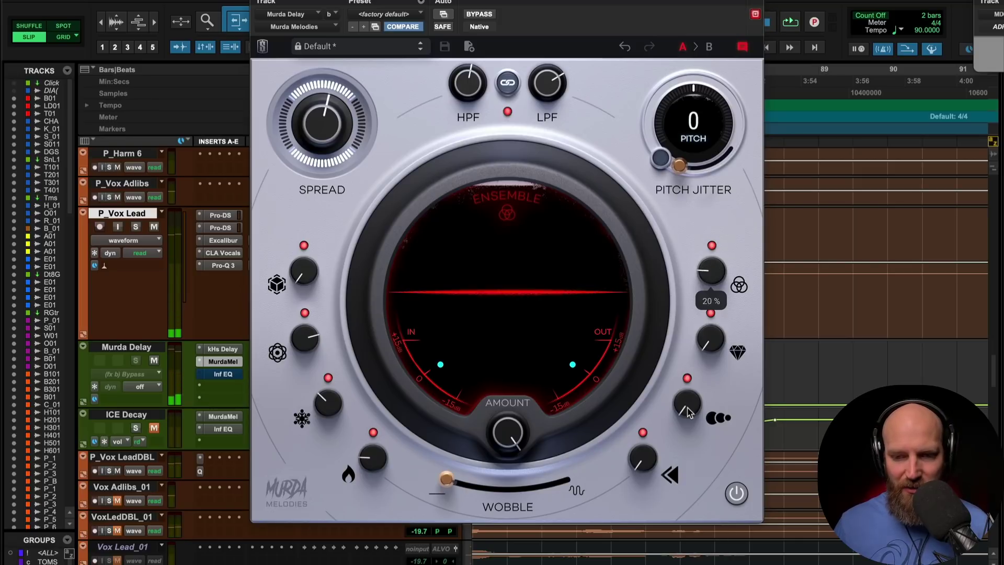
key(space)
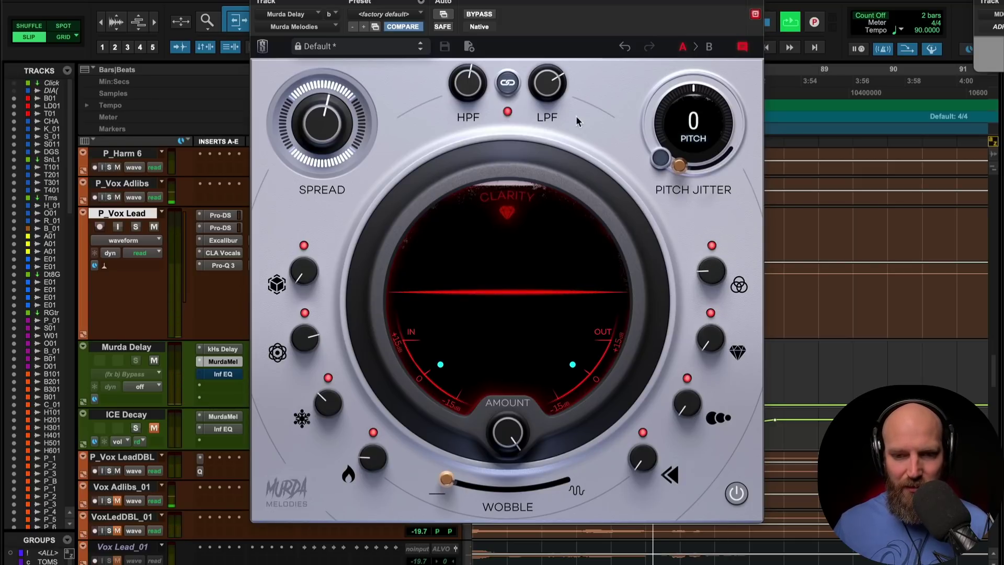
drag(473, 88, 475, 113)
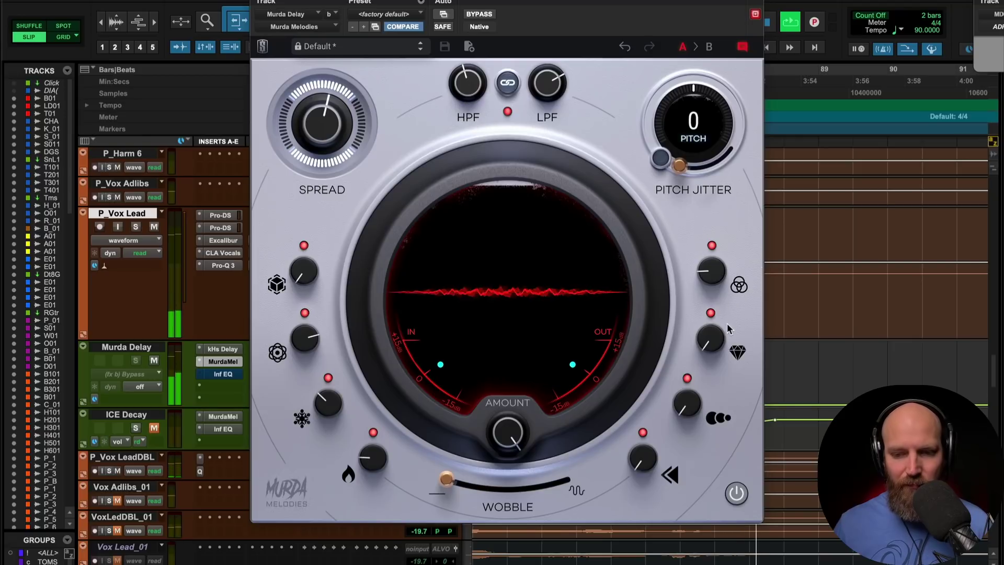
key(space)
- Raise Clarity while auditioning the vocal delay, then ease it back to about the middle of its range
mouse_move(714, 342)
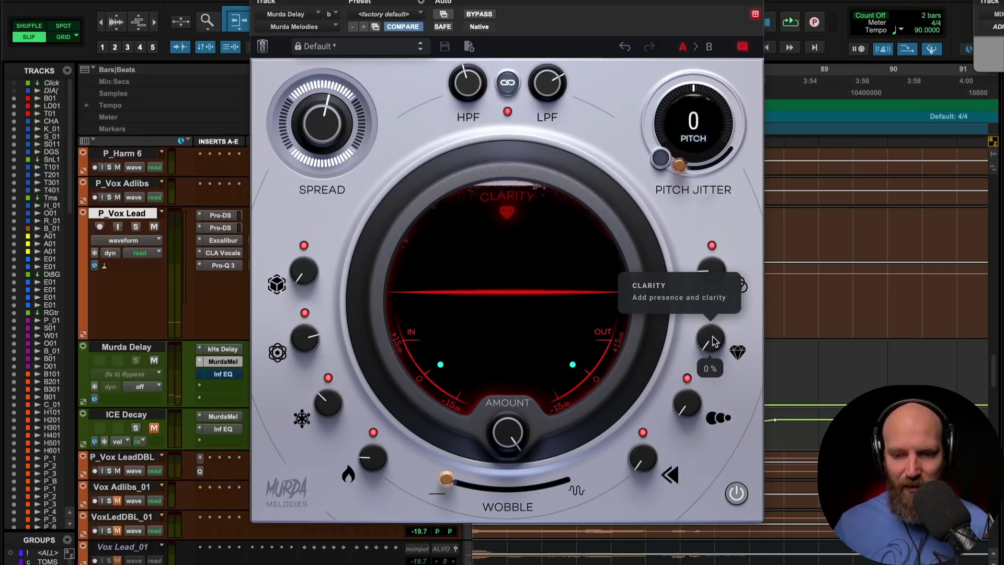
key(space)
drag(714, 342, 715, 327)
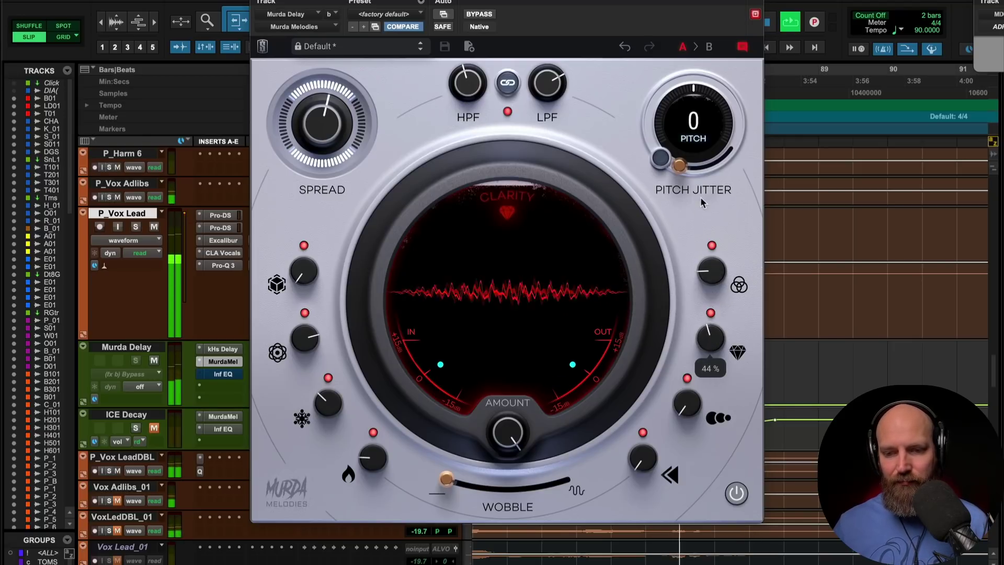
mouse_move(702, 167)
mouse_down()
mouse_move(705, 140)
mouse_move(707, 150)
mouse_up()
key(space)
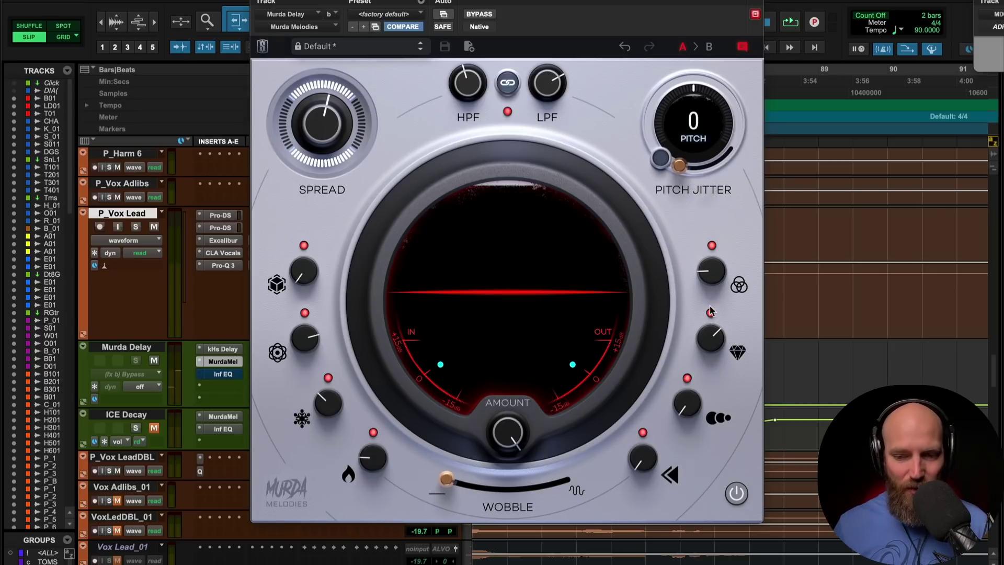
mouse_move(709, 344)
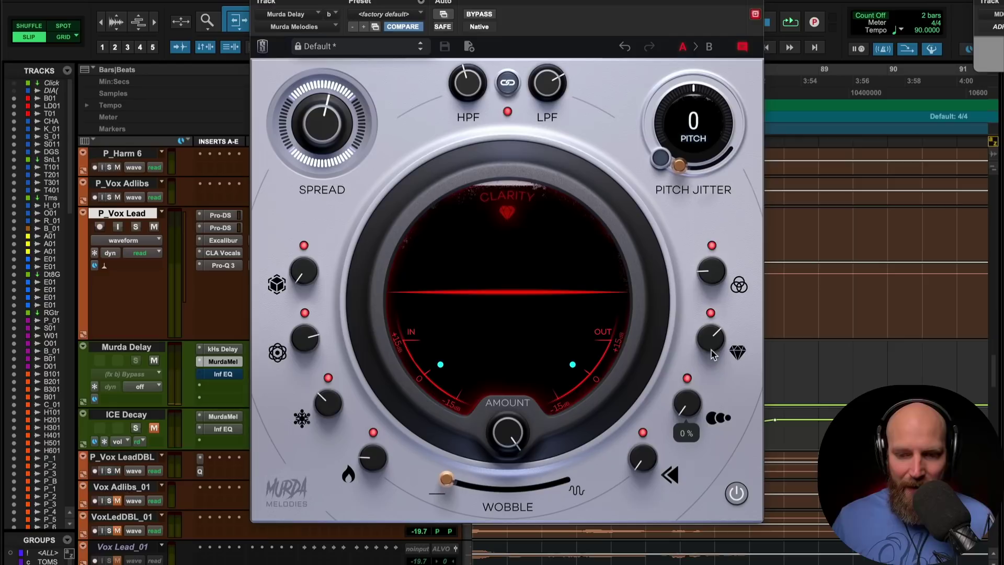
drag(712, 343, 704, 381)
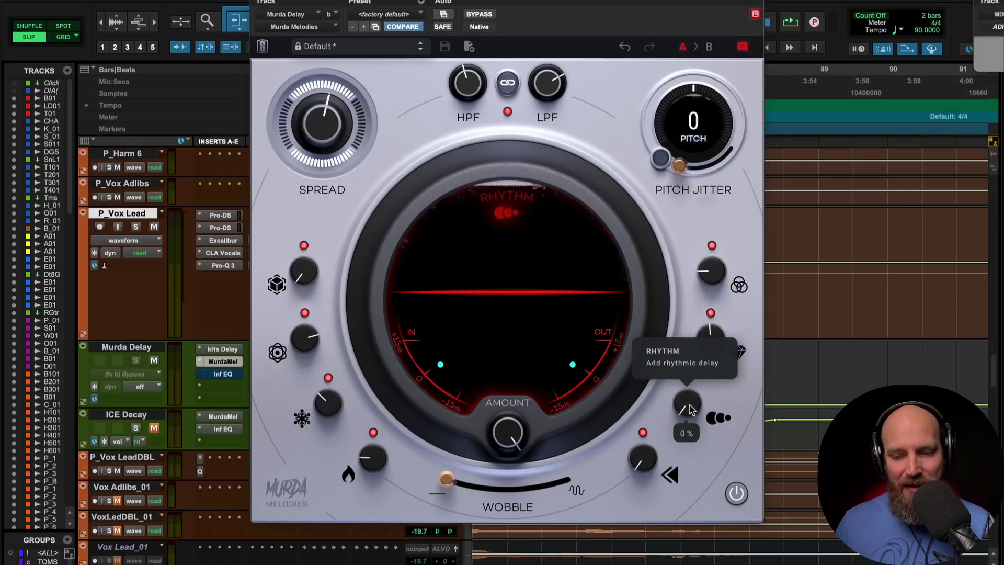
- Audition the Rhythm delay effect during playback, lowering it almost to zero and then raising it well past the middle of its range
drag(688, 408, 676, 226)
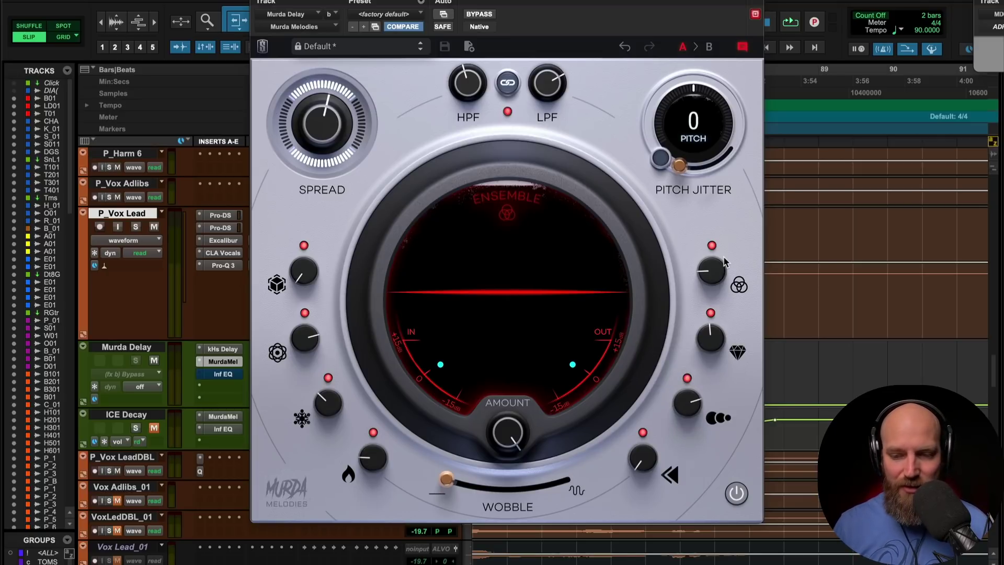
drag(688, 403, 688, 487)
key(space)
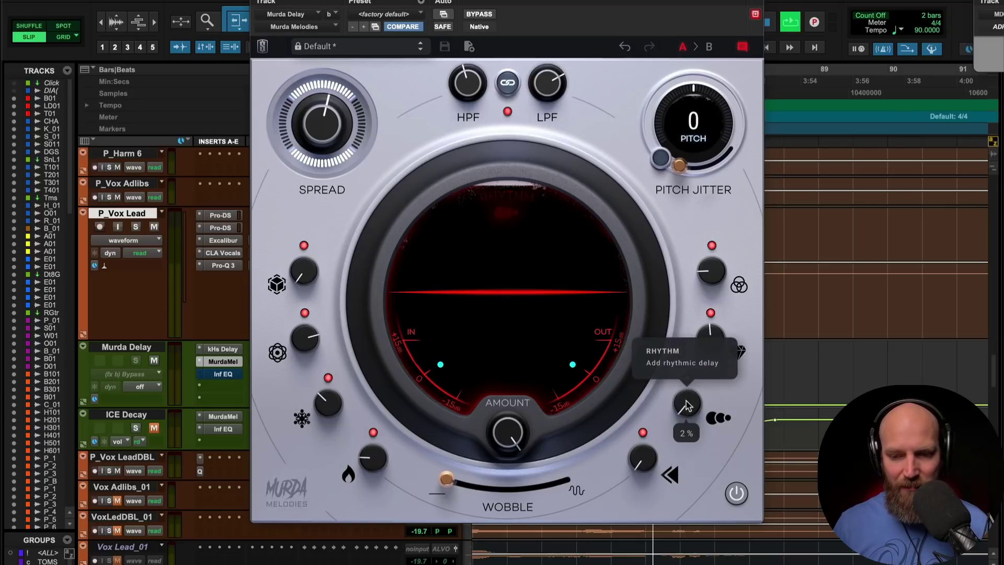
drag(686, 410, 688, 180)
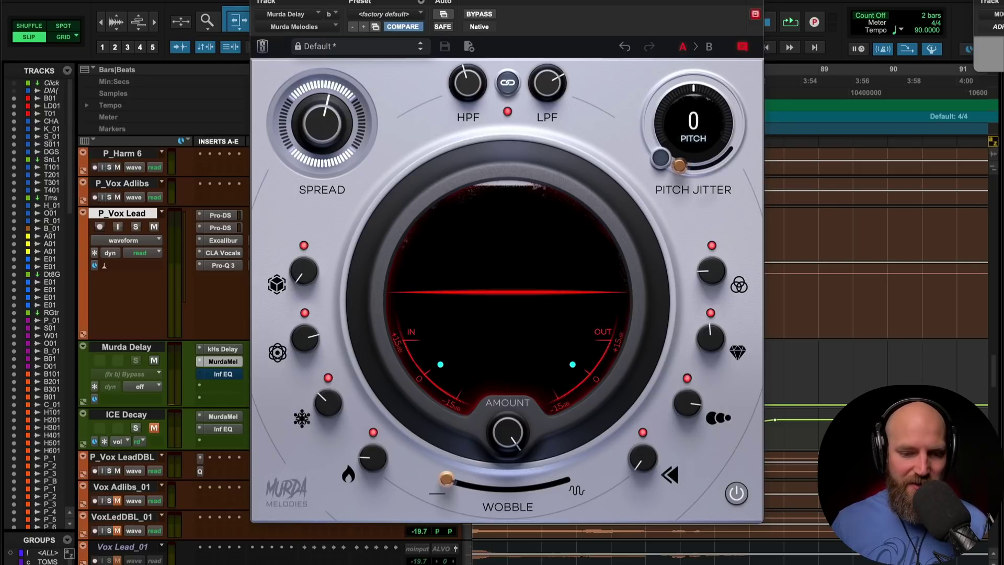
- Load the DG 1 preset in Murda Melodies on the Murda Delay track and take the plug-in out of bypass
key(ctrl+w)
click(223, 362)
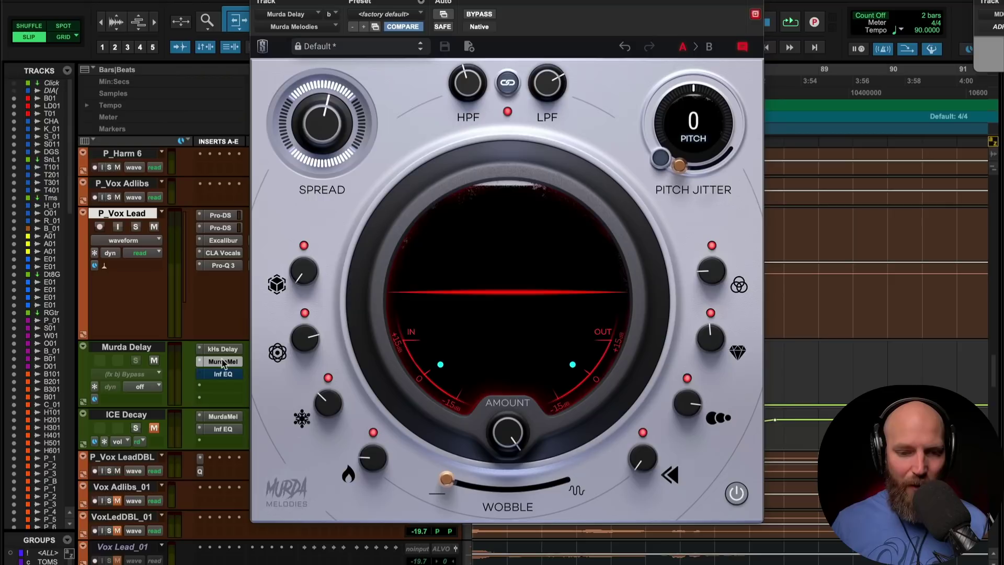
click(383, 15)
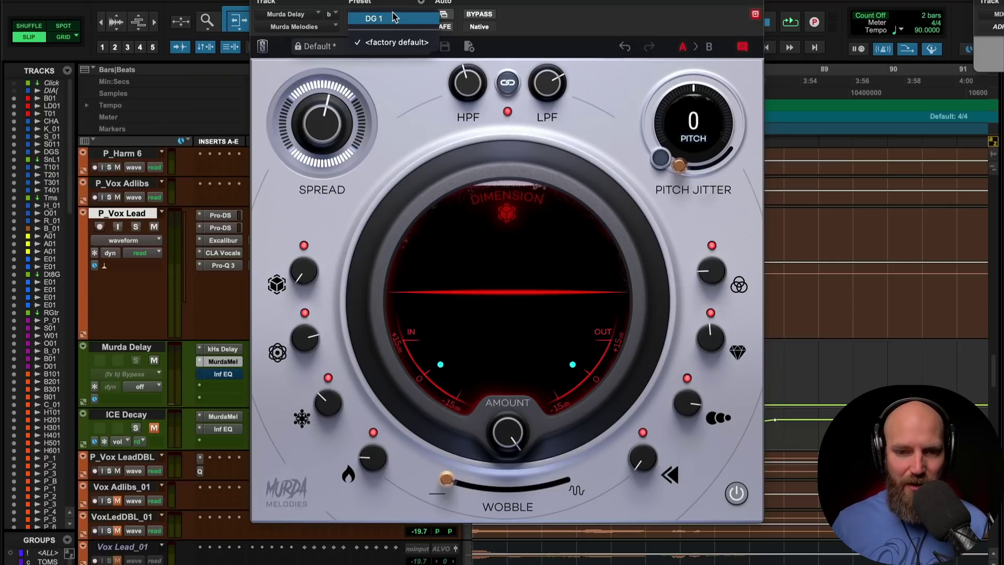
click(395, 18)
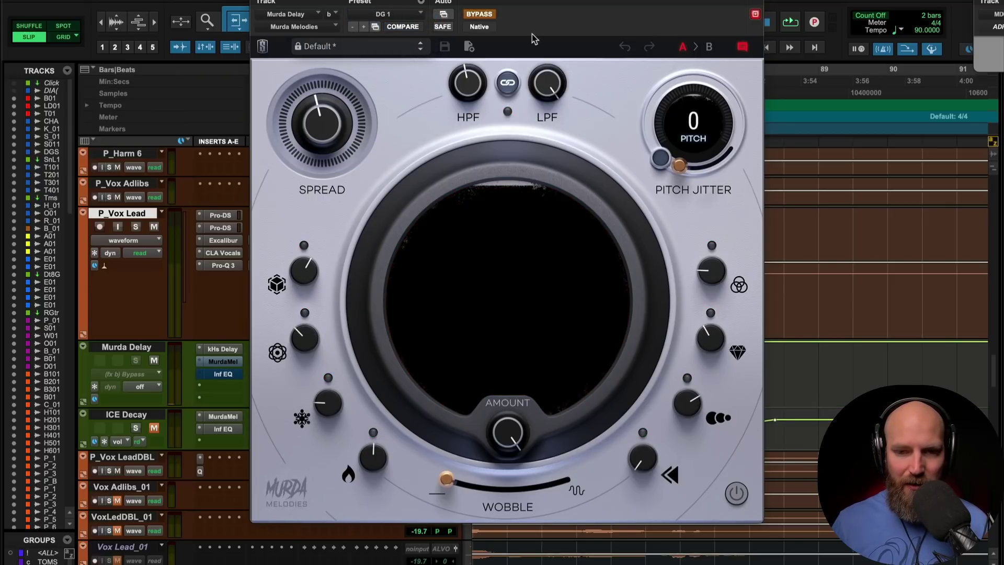
click(483, 16)
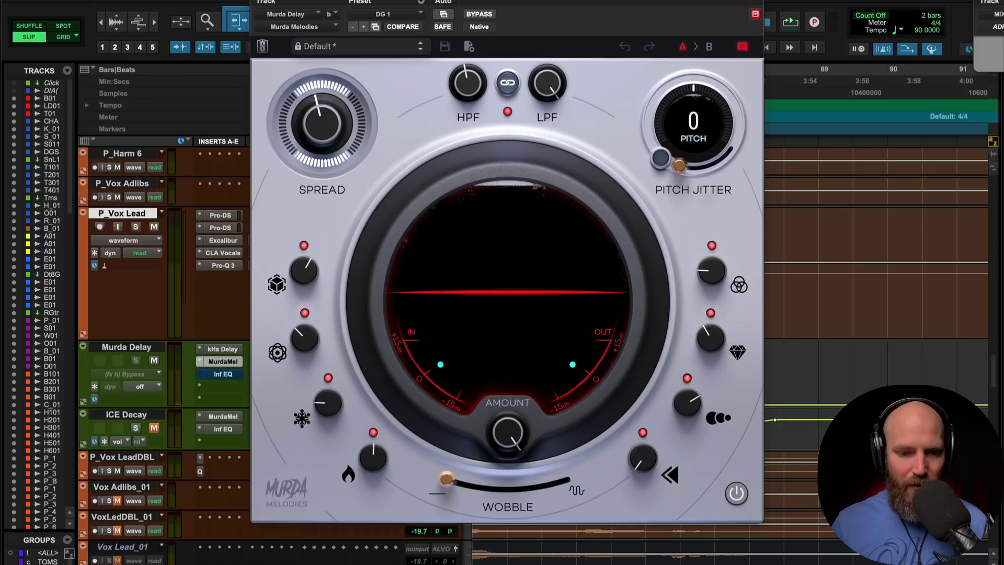
click(257, 1)
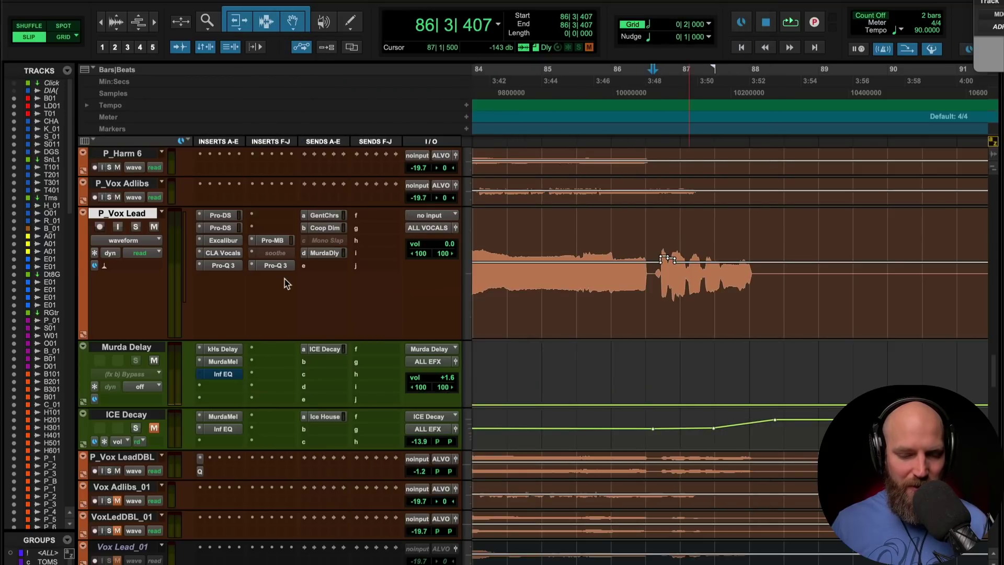
- Inspect the Infinity EQ bands on the Murda Delay track and take the EQ out of bypass
click(227, 376)
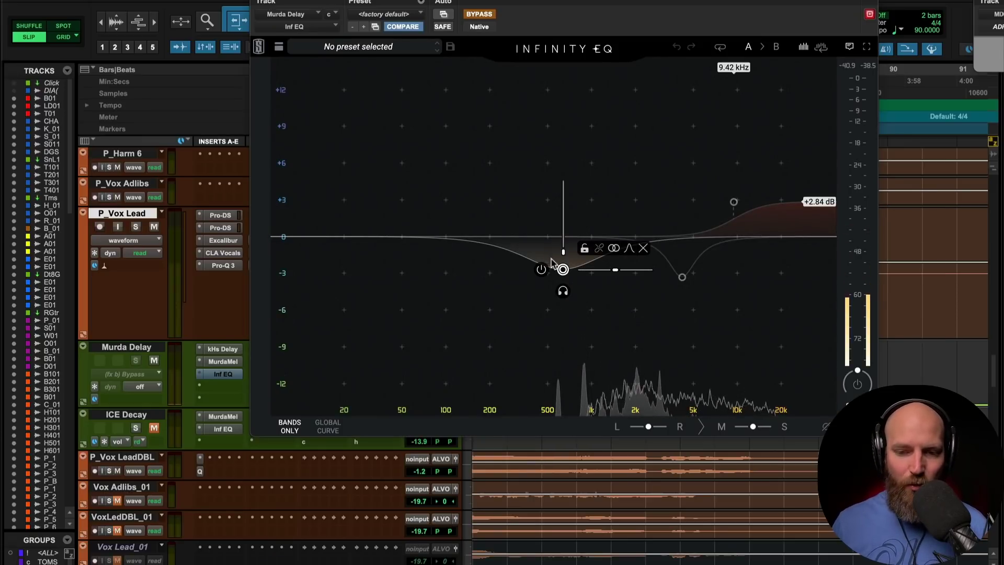
click(734, 207)
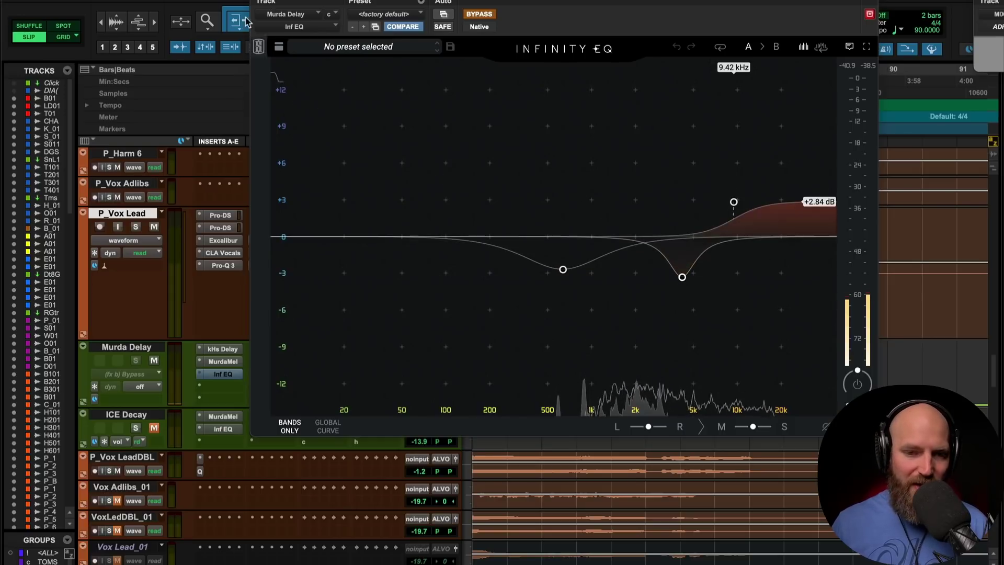
click(223, 374)
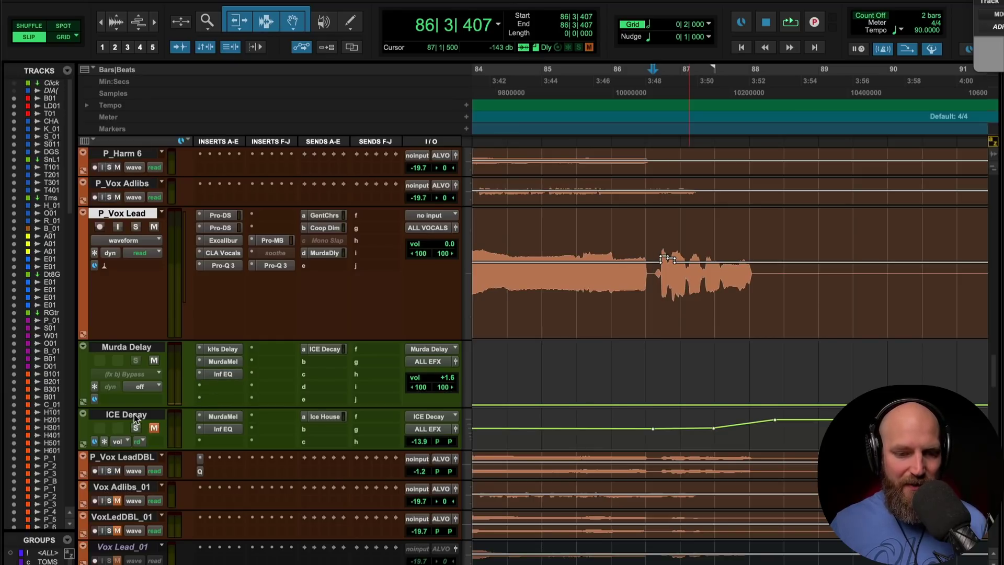
- Raise the Ice reverb slightly above 20% in Murda Melodies on the ICE Decay track and close the plug-in
click(134, 417)
click(122, 352)
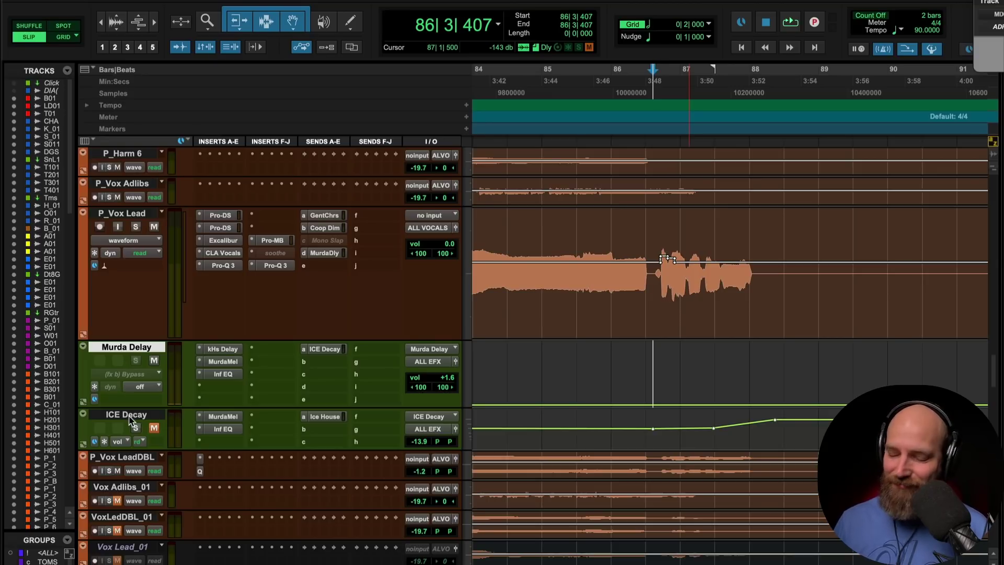
click(219, 418)
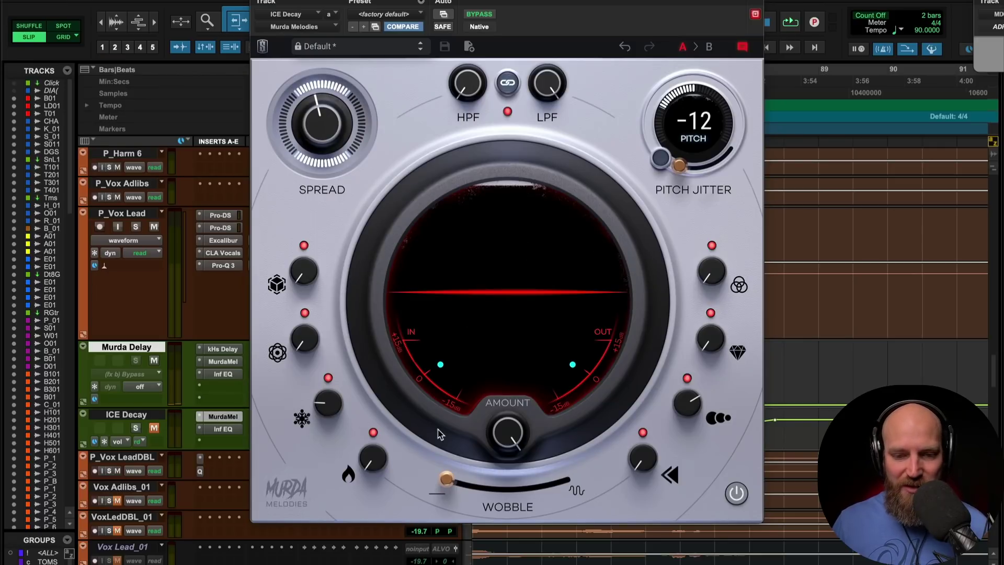
mouse_move(325, 409)
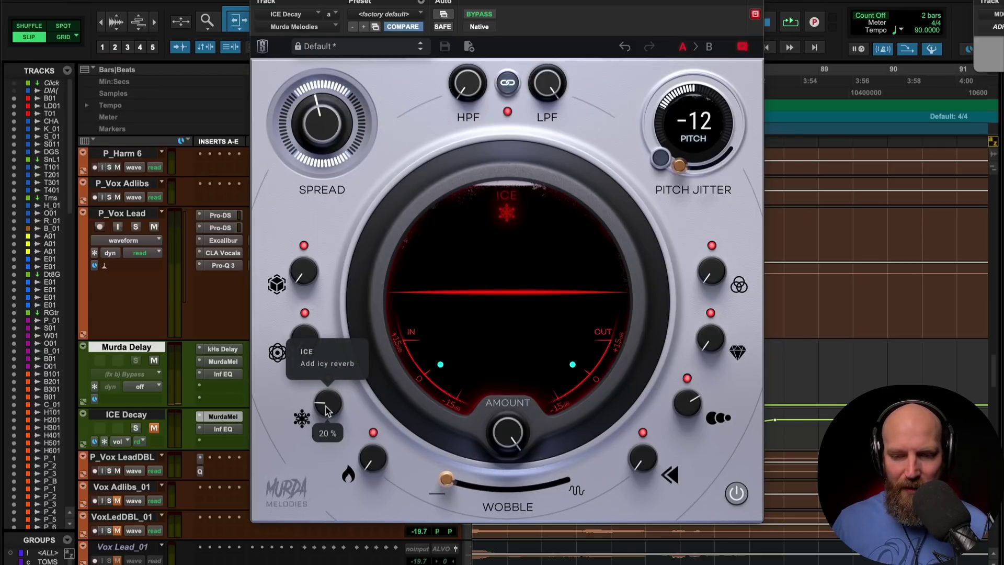
drag(325, 404, 324, 369)
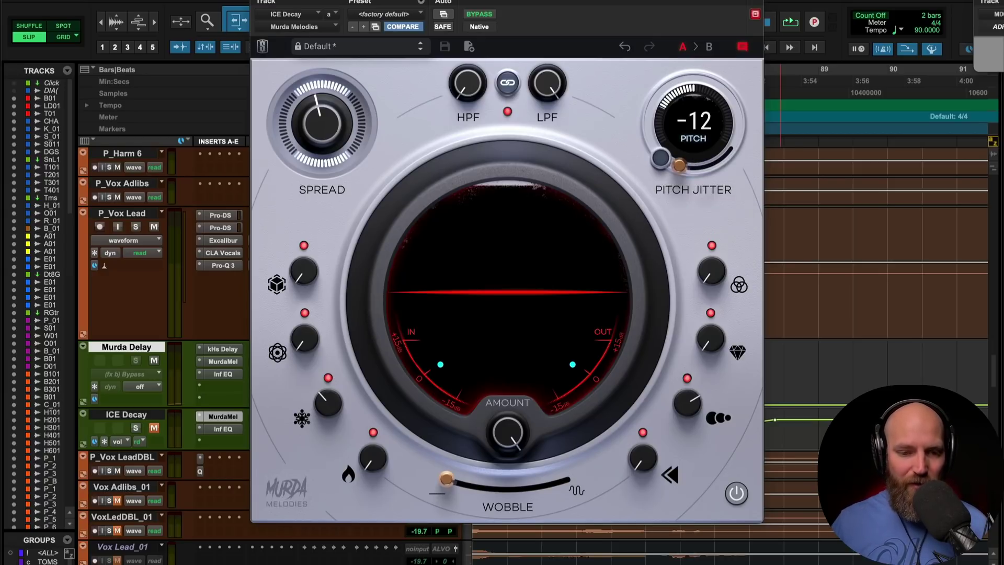
click(256, 0)
- Unmute the ICE Decay track and start playback from 87|2|237
click(154, 428)
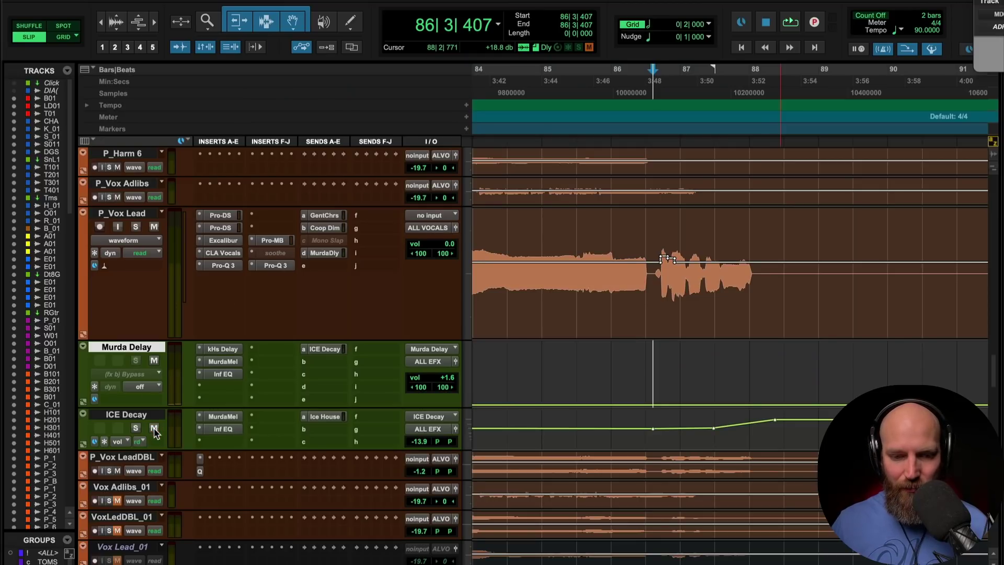
click(703, 426)
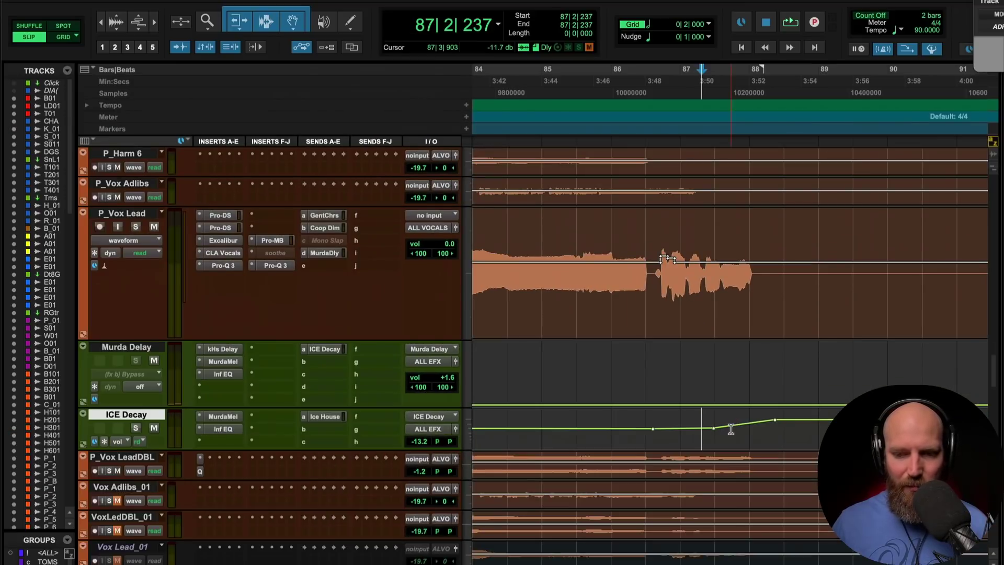
key(space)
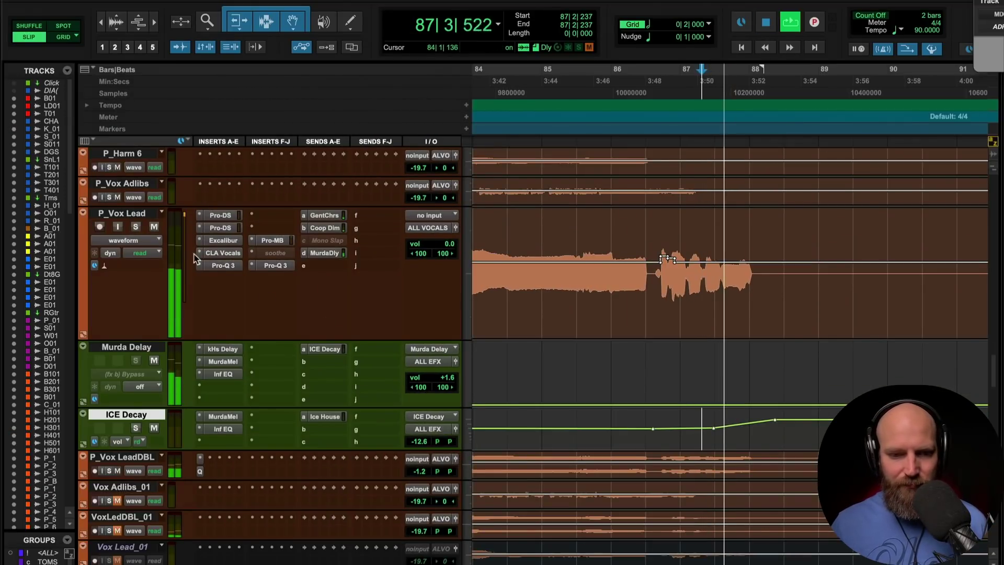
- Solo the P_Vox Lead track, stop playback, and make ICE Decay solo-safe so it stays audible
click(137, 227)
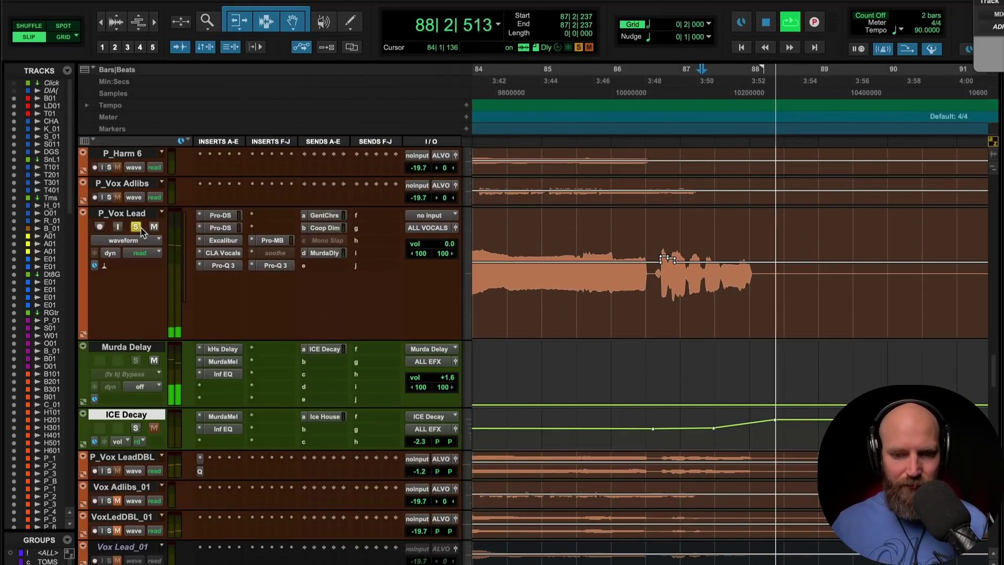
key(space)
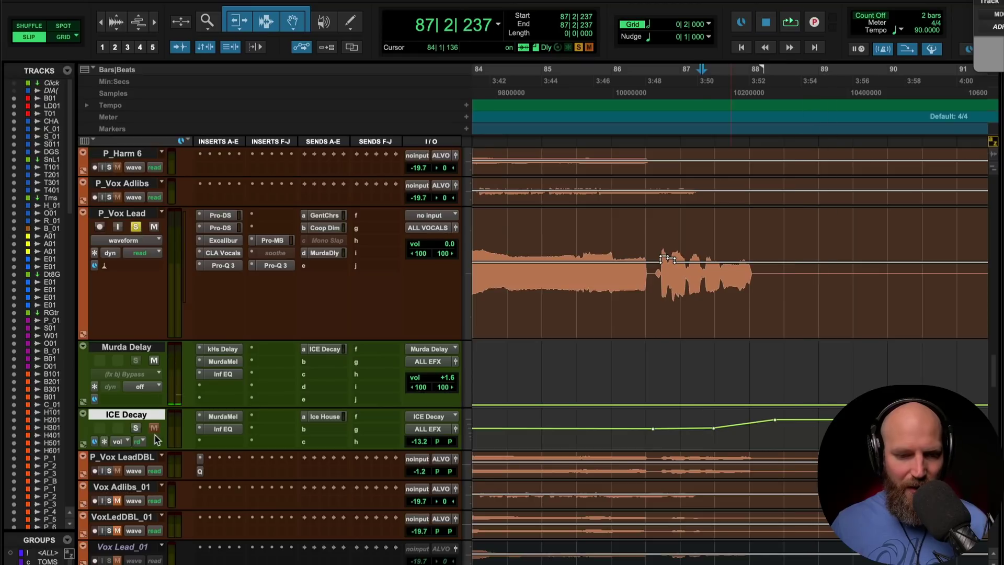
super+click(137, 429)
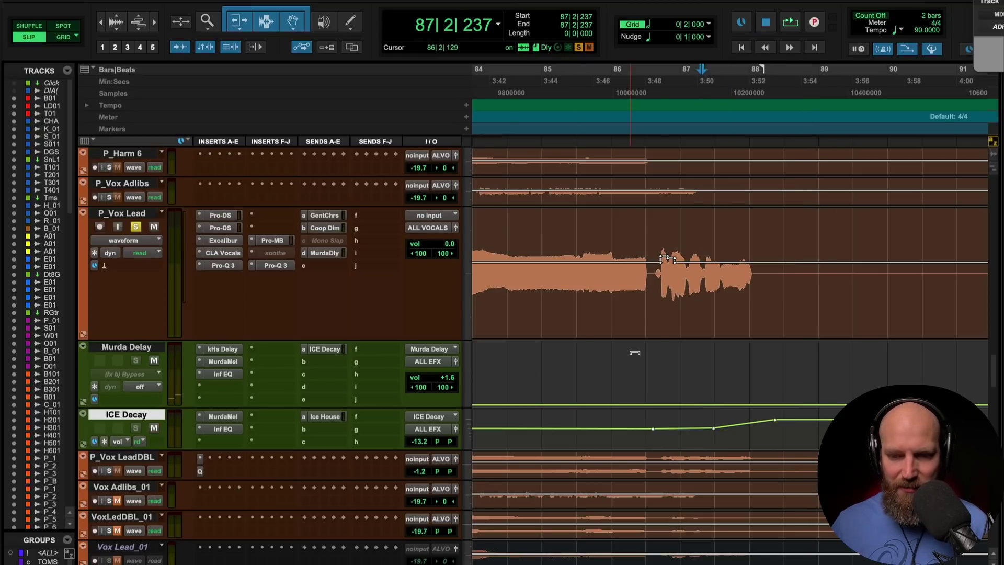
- Set the Murda Delay track's send to ICE Decay to 0.0 dB and audition the vocal phrase from 87|1|384
click(687, 238)
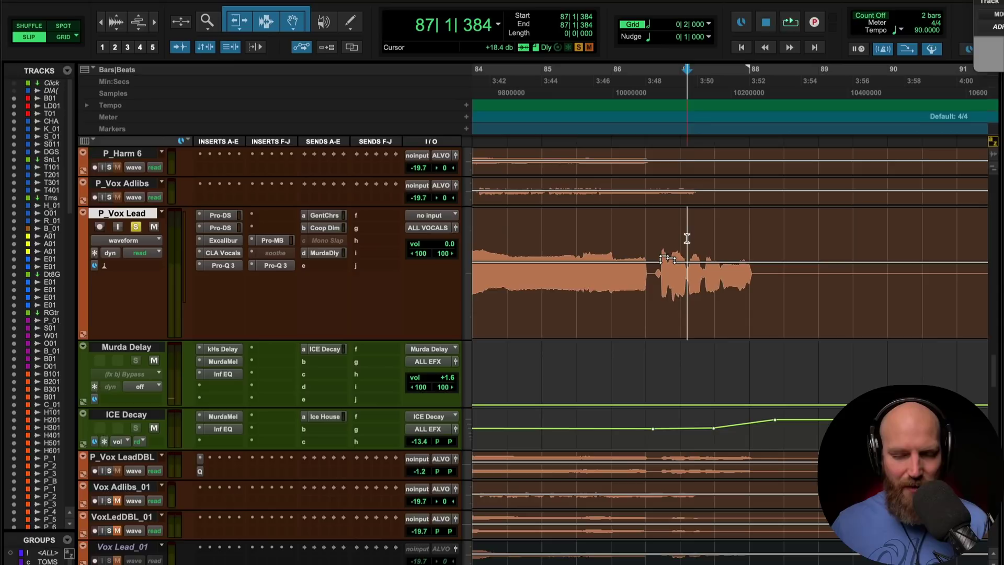
key(space)
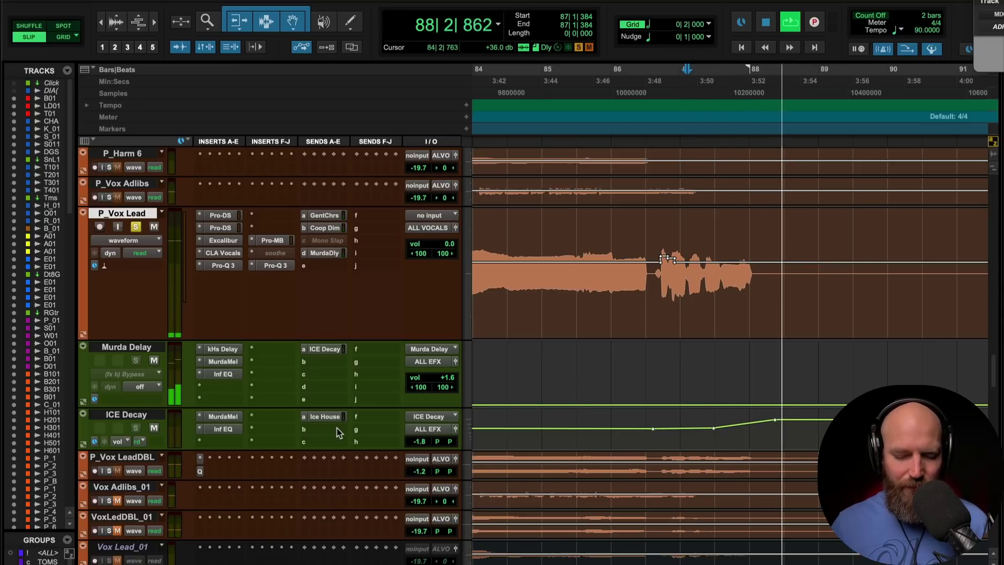
key(space)
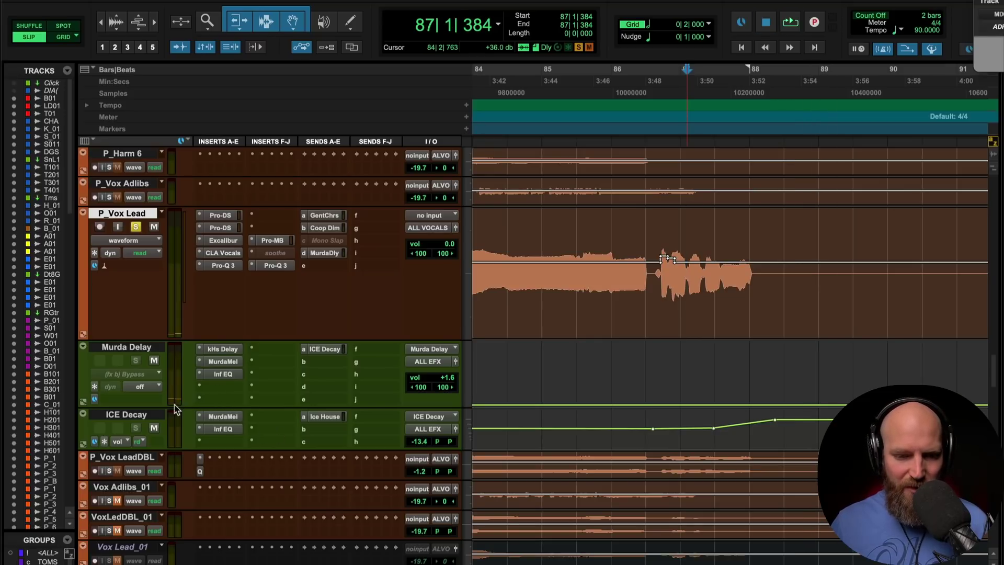
click(326, 350)
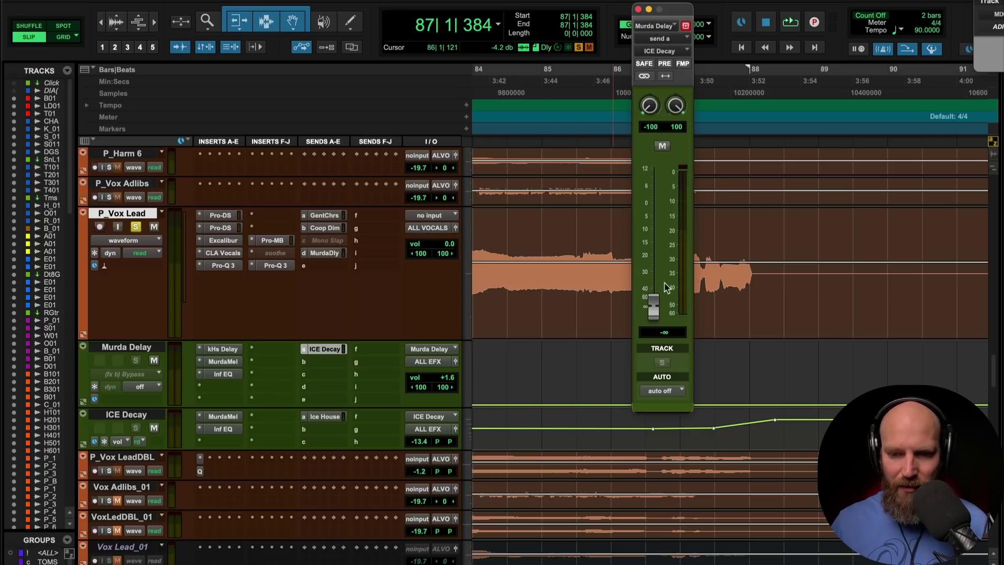
alt+click(652, 312)
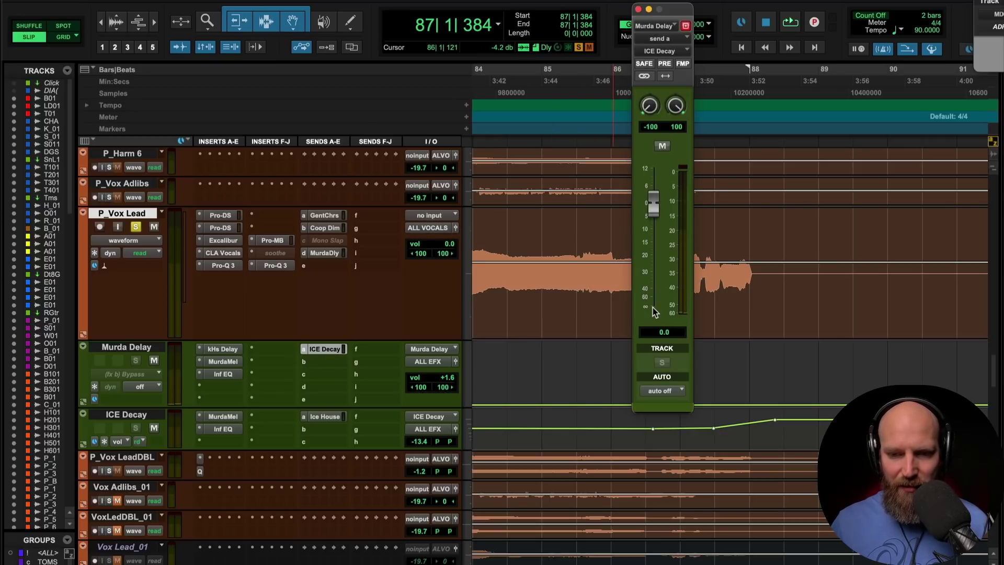
key(space)
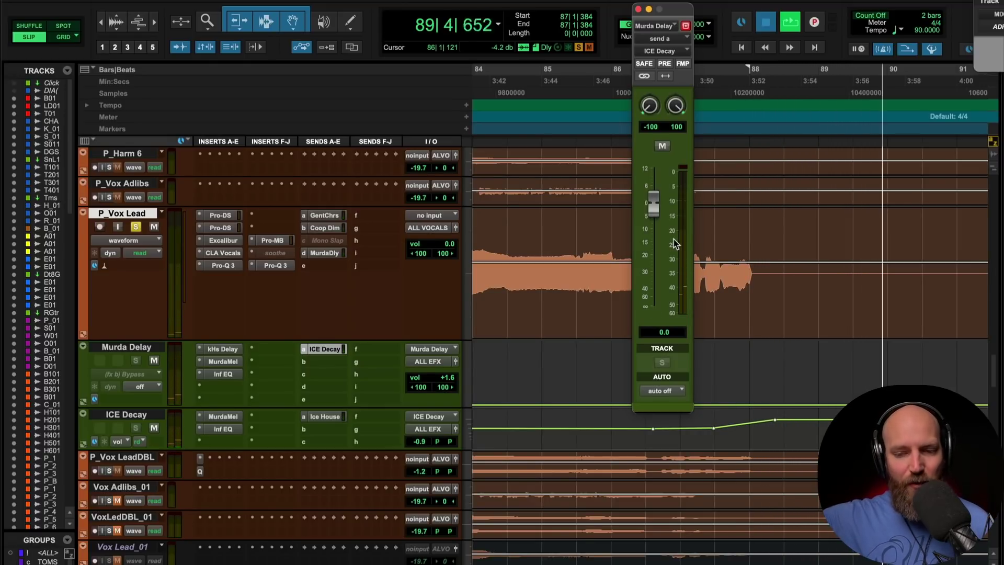
key(space)
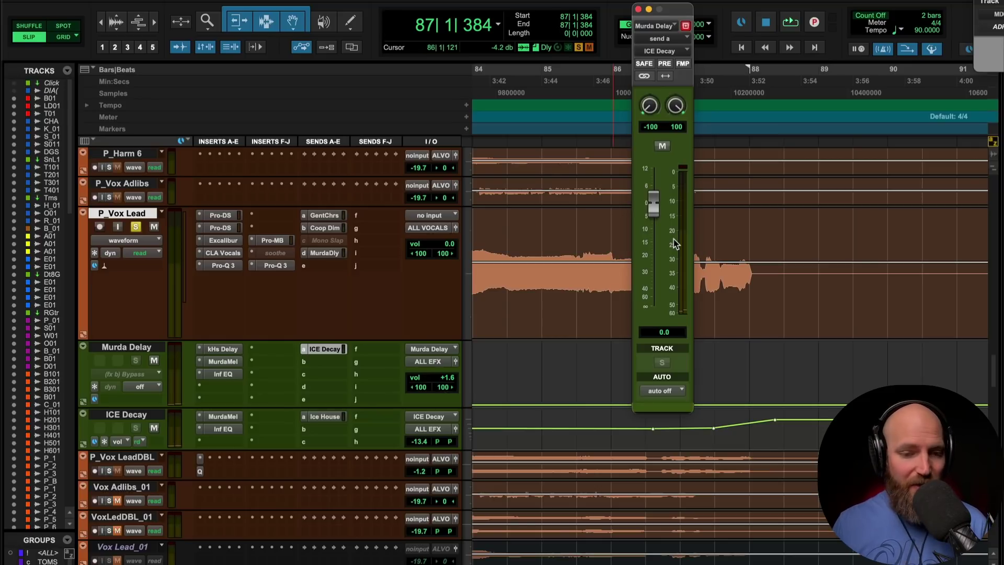
- Examine the Infinity EQ on the ICE Decay track during playback, comparing the sound with the EQ bypassed and active
click(223, 429)
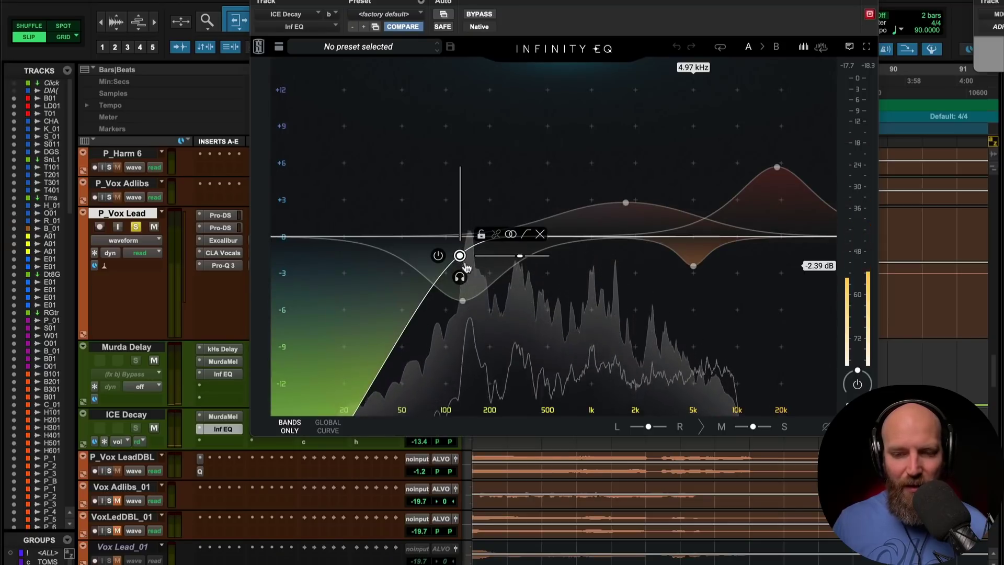
key(space)
click(479, 14)
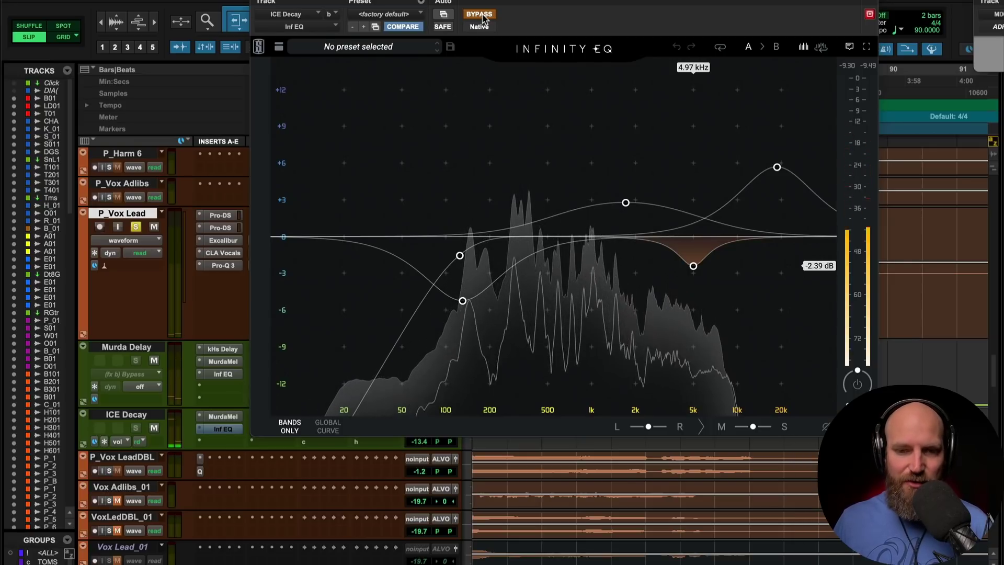
click(480, 15)
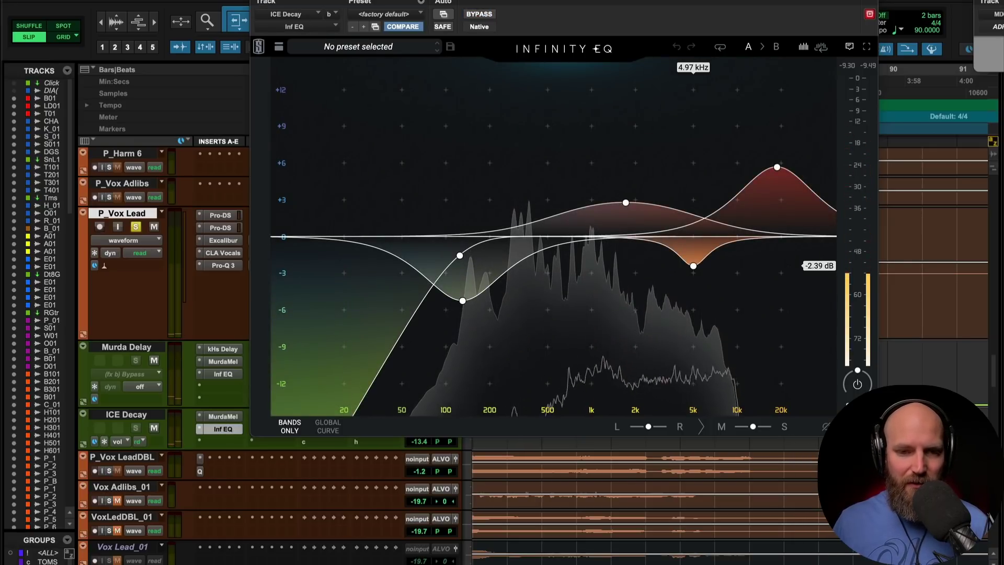